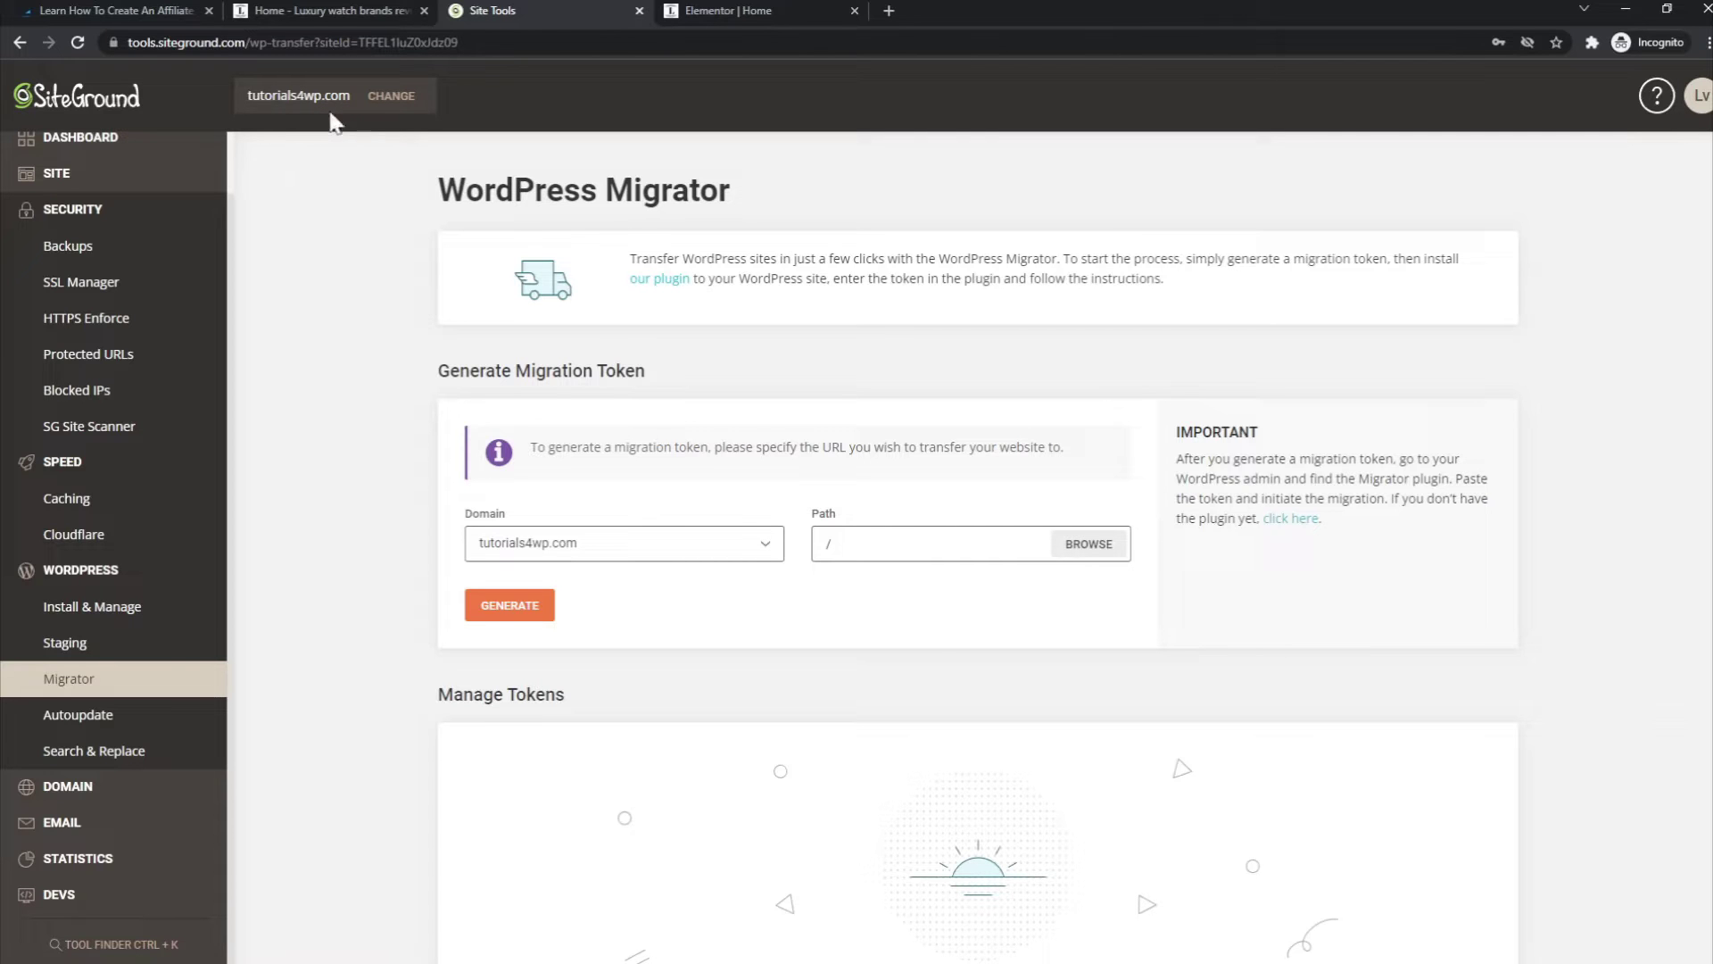
Scroll through the Luxury Watch Brands homepage on tutorials4wp.com, then switch to the websitelearninglab.com course tab.
click(312, 7)
scroll(550, 346, down, 1)
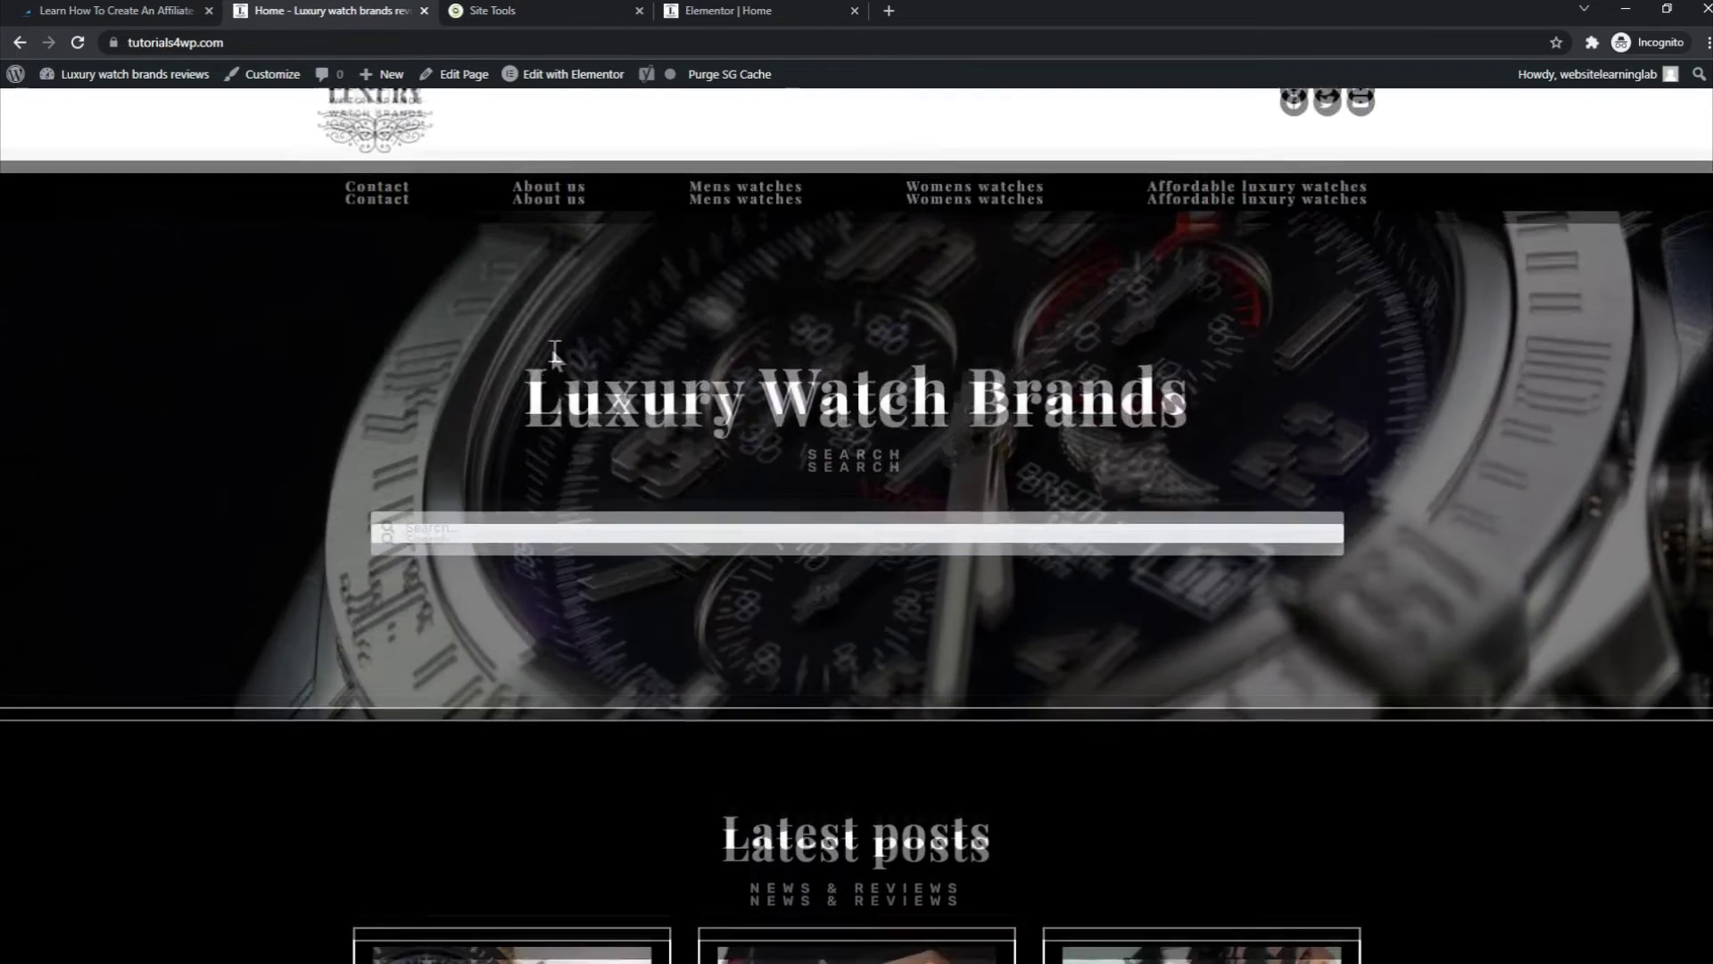
scroll(554, 352, down, 10)
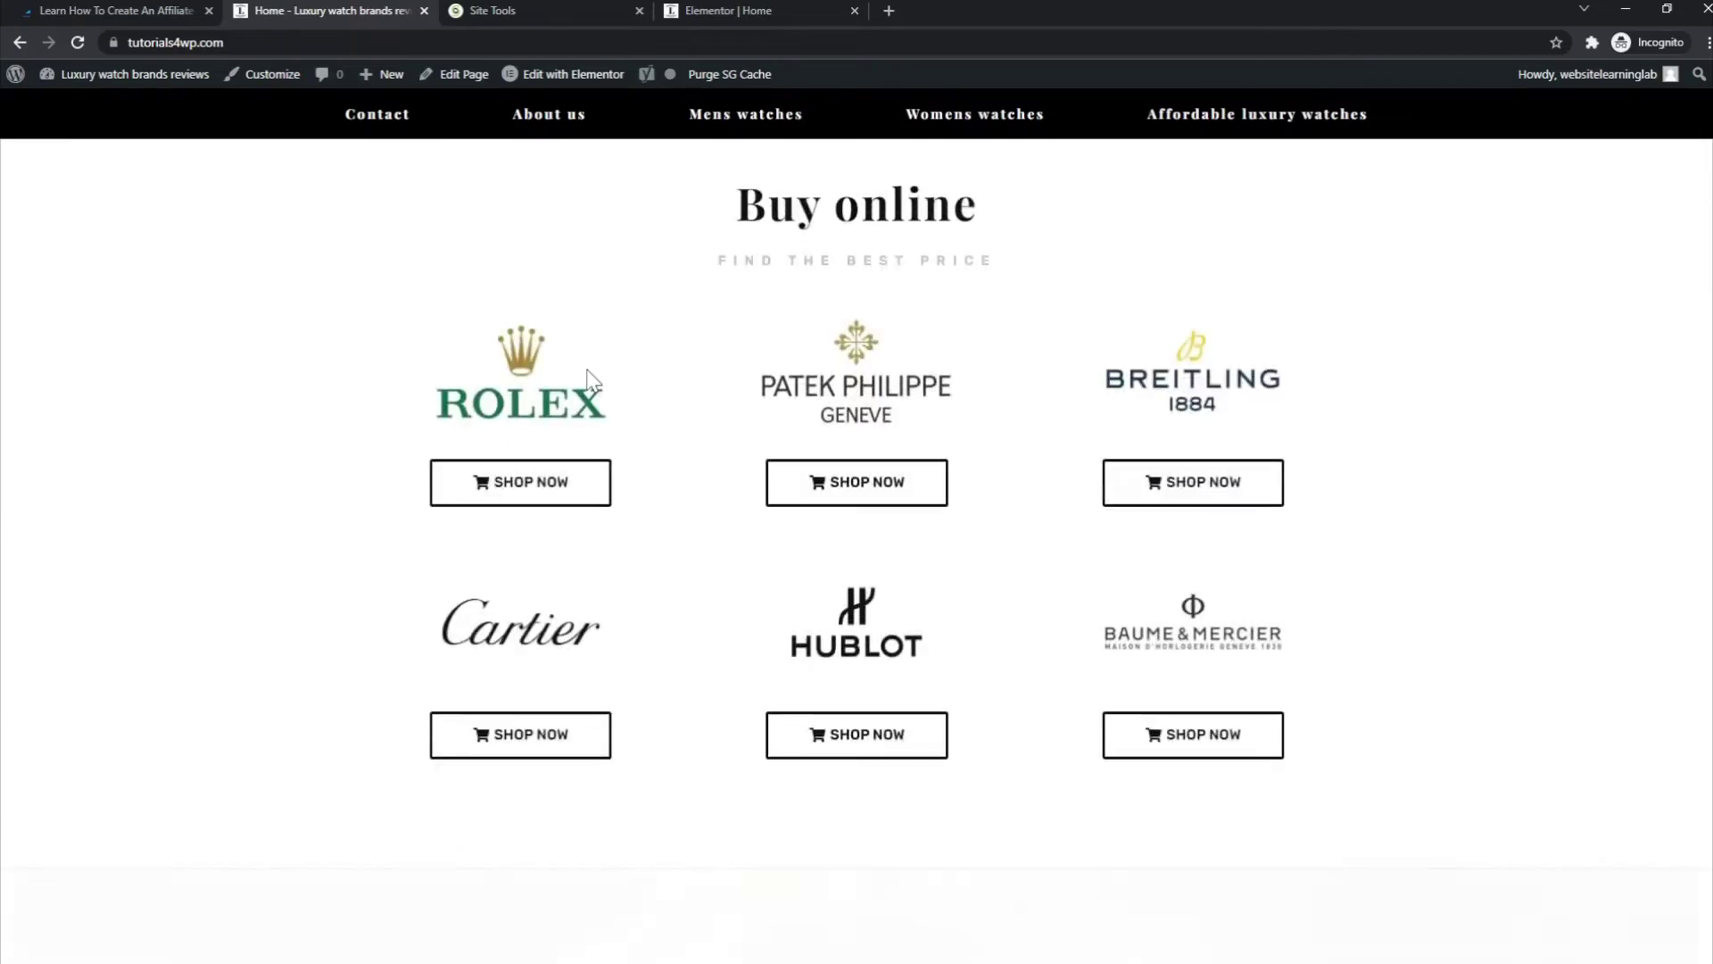
scroll(591, 375, down, 10)
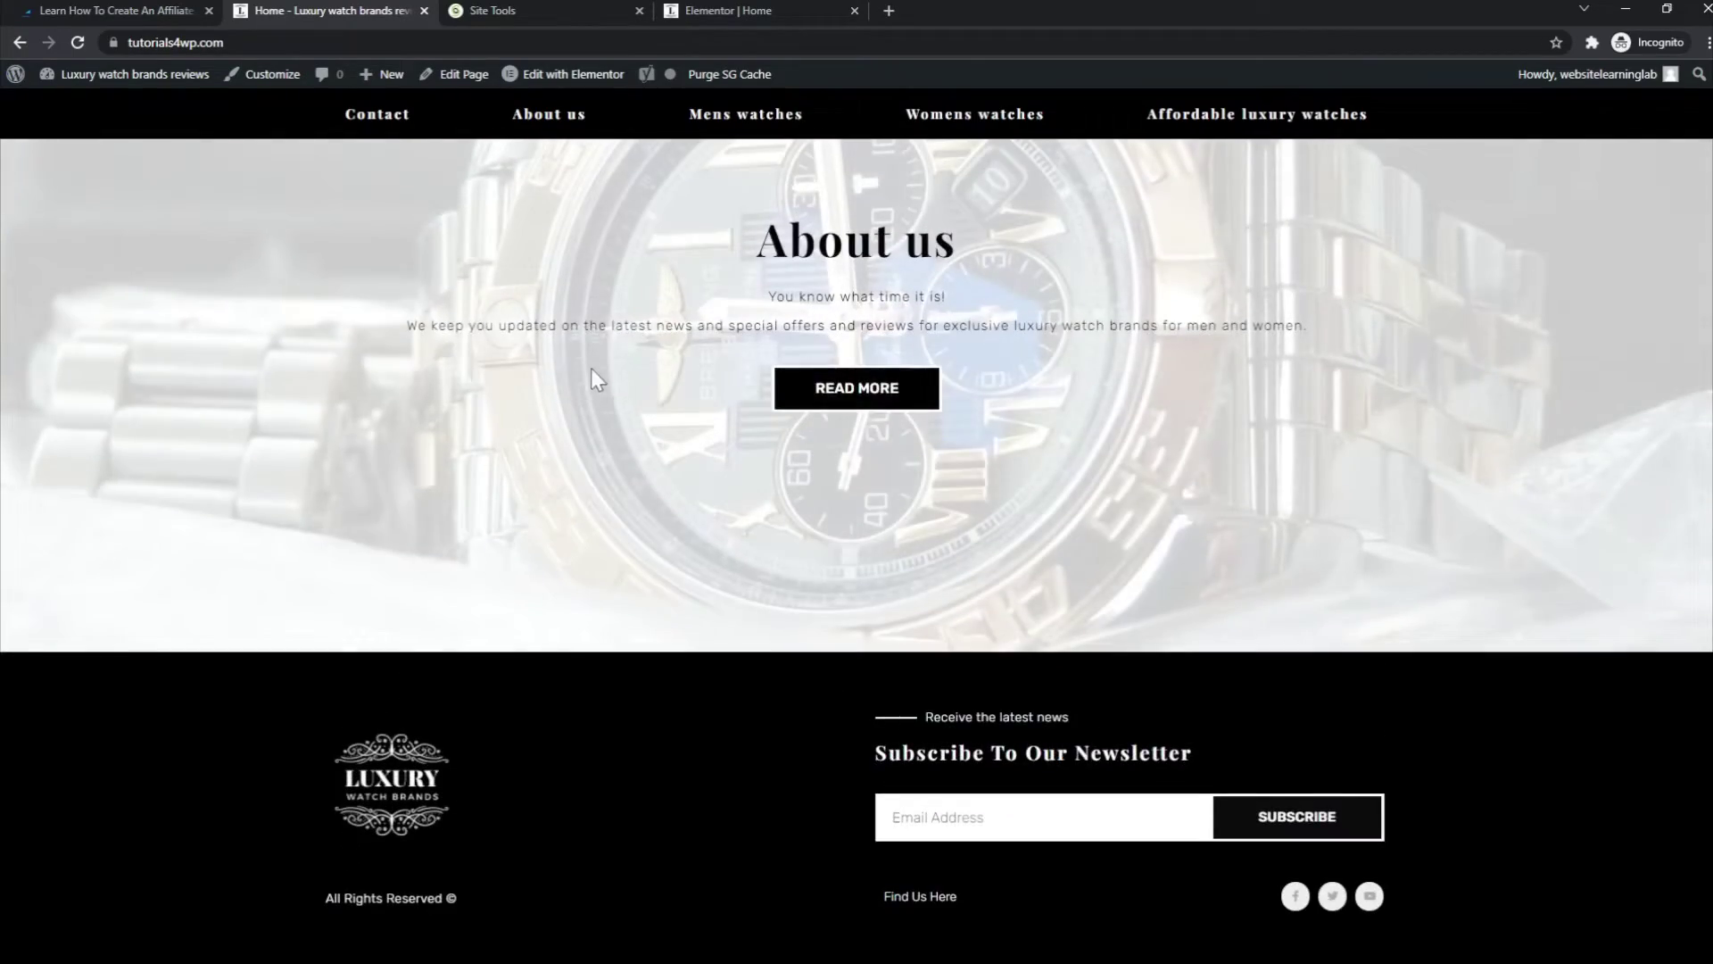
scroll(593, 447, up, 12)
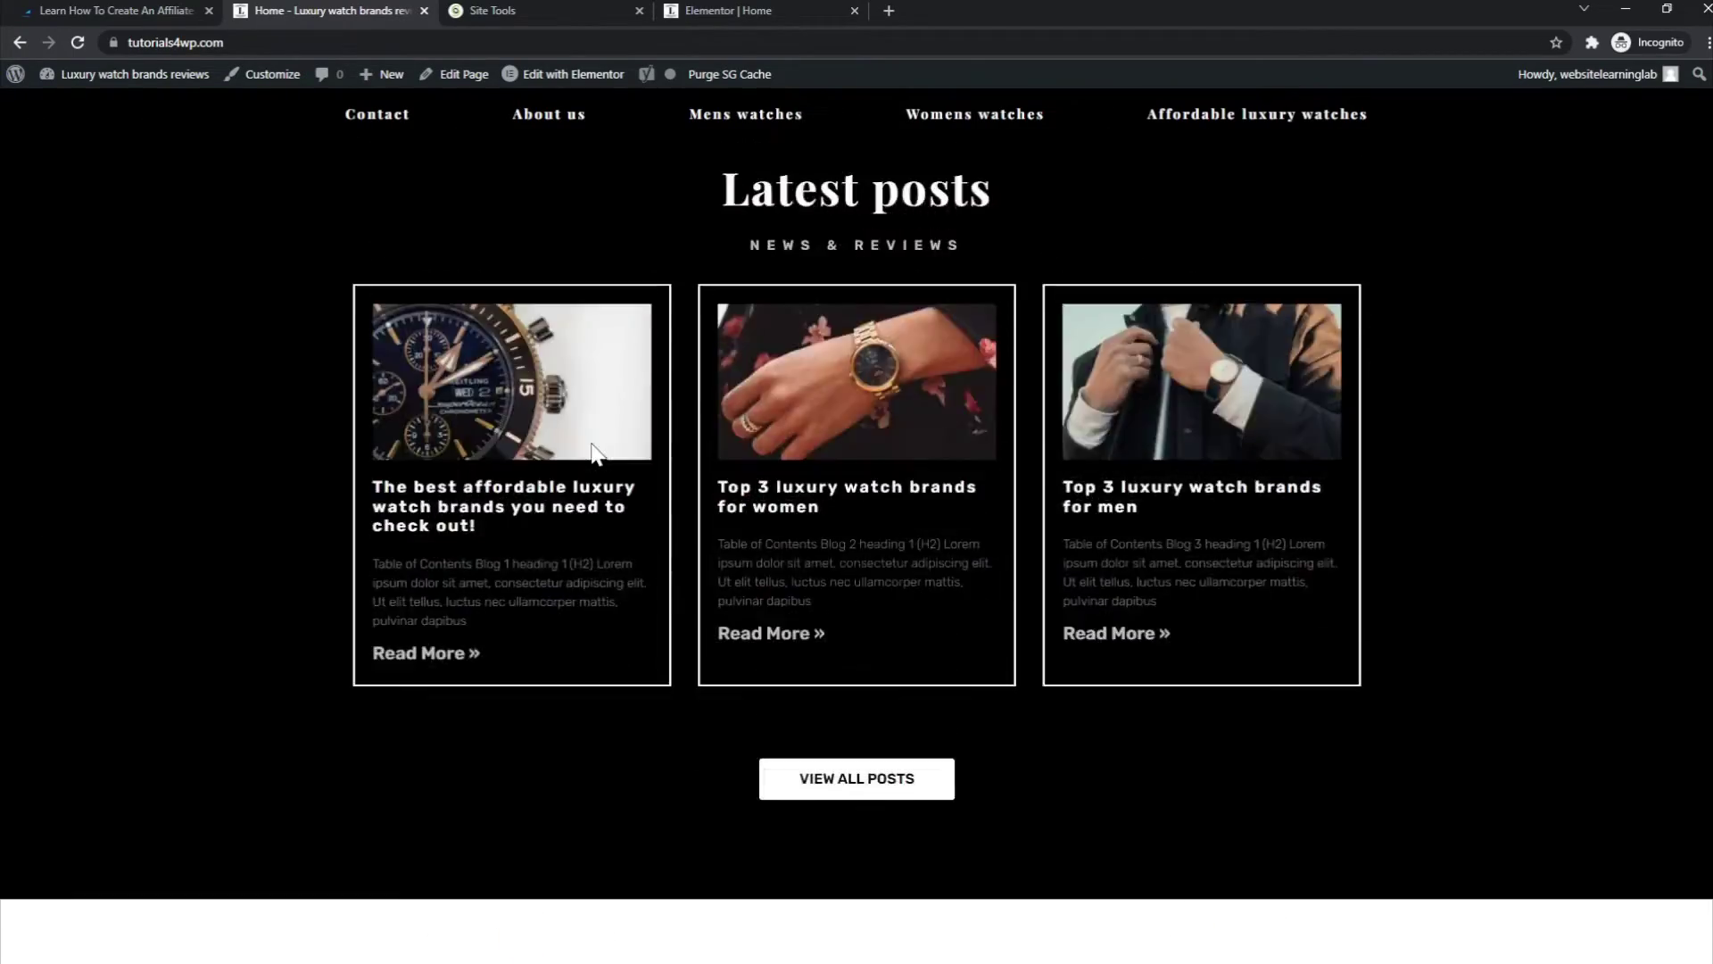
scroll(595, 446, up, 8)
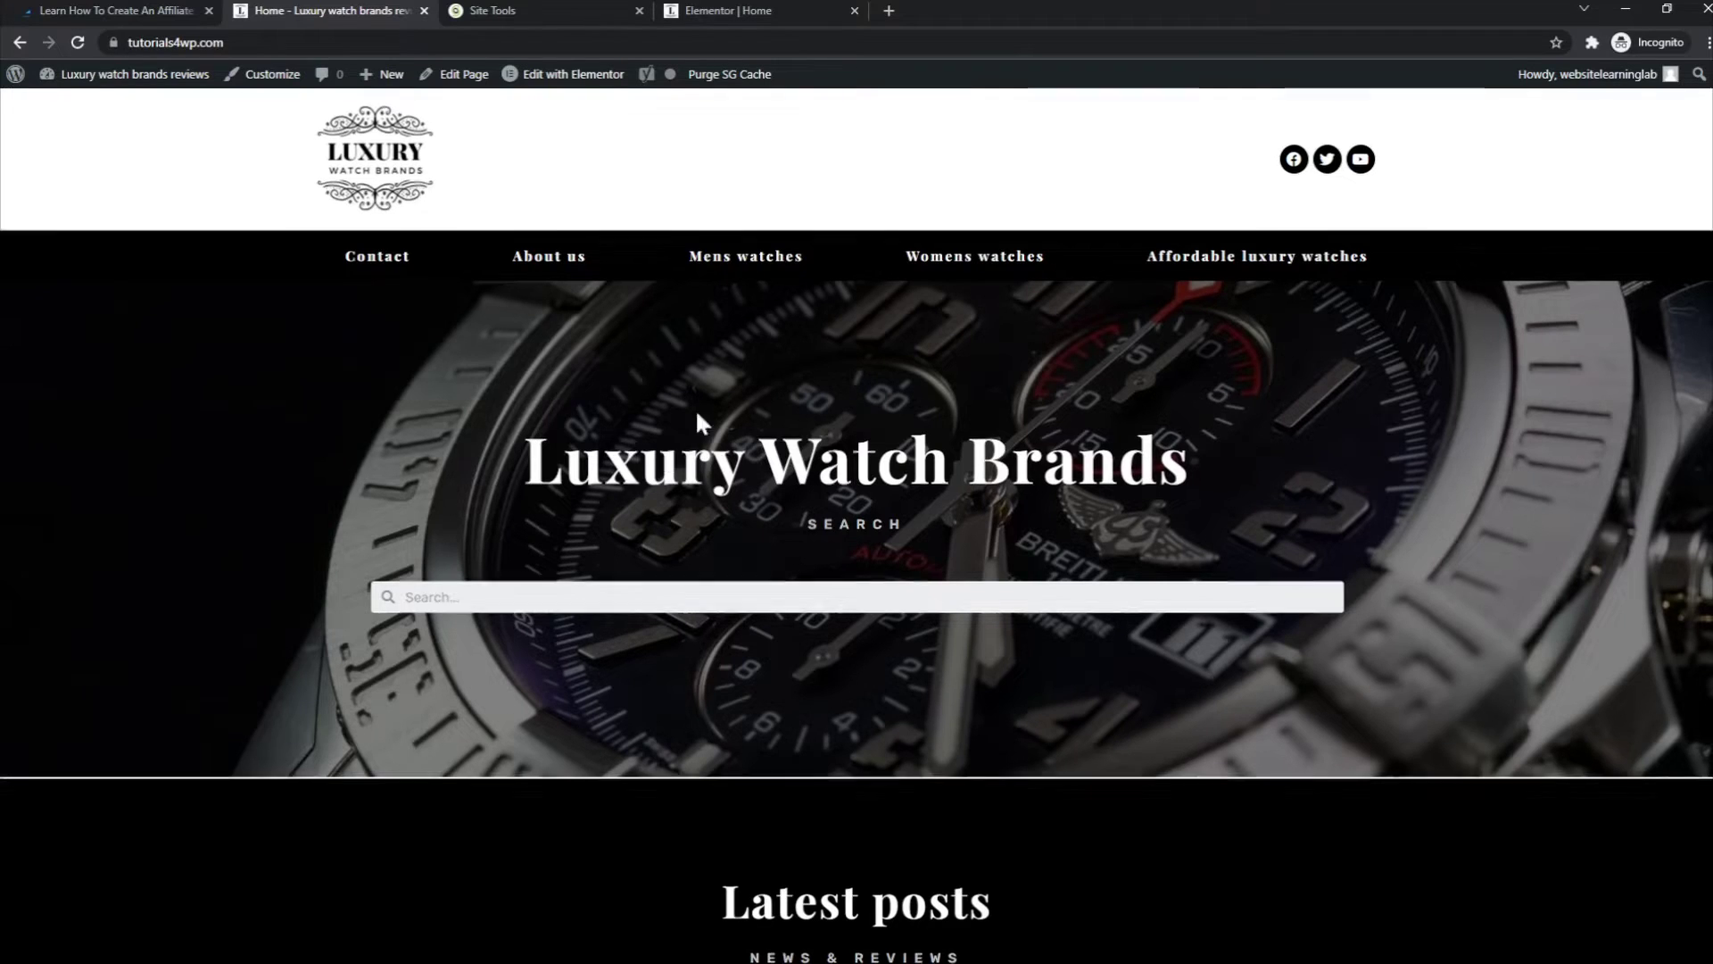
scroll(692, 410, down, 8)
scroll(688, 407, down, 15)
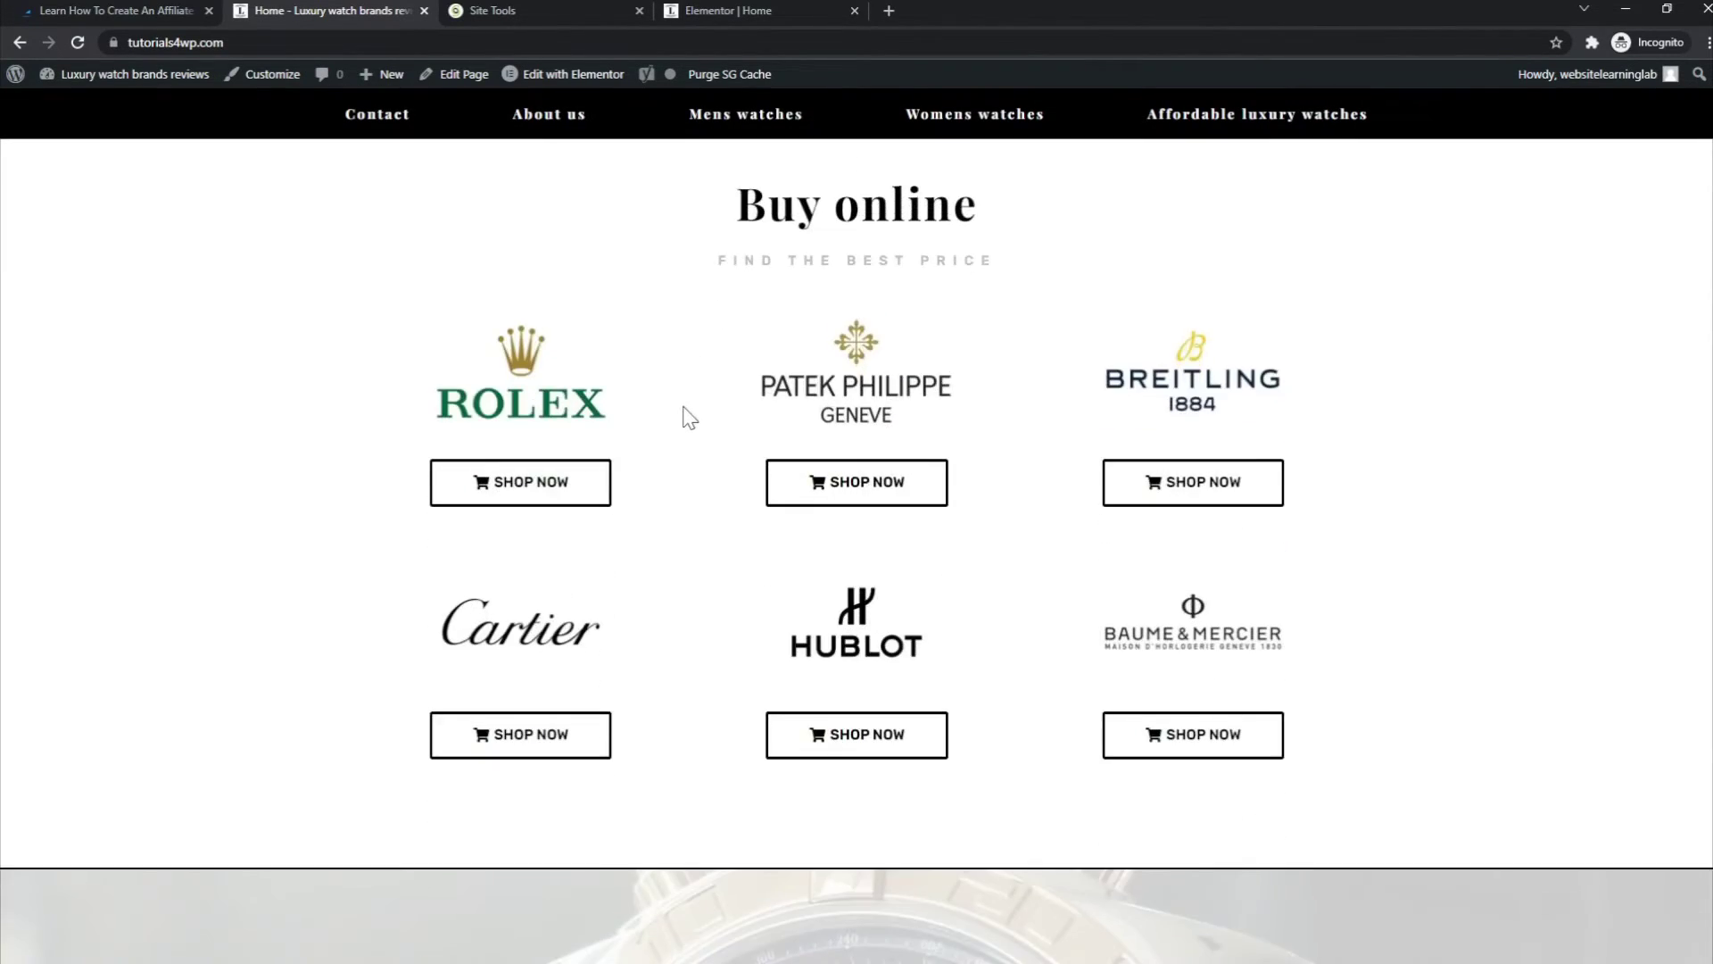
scroll(687, 410, down, 1)
scroll(673, 409, up, 10)
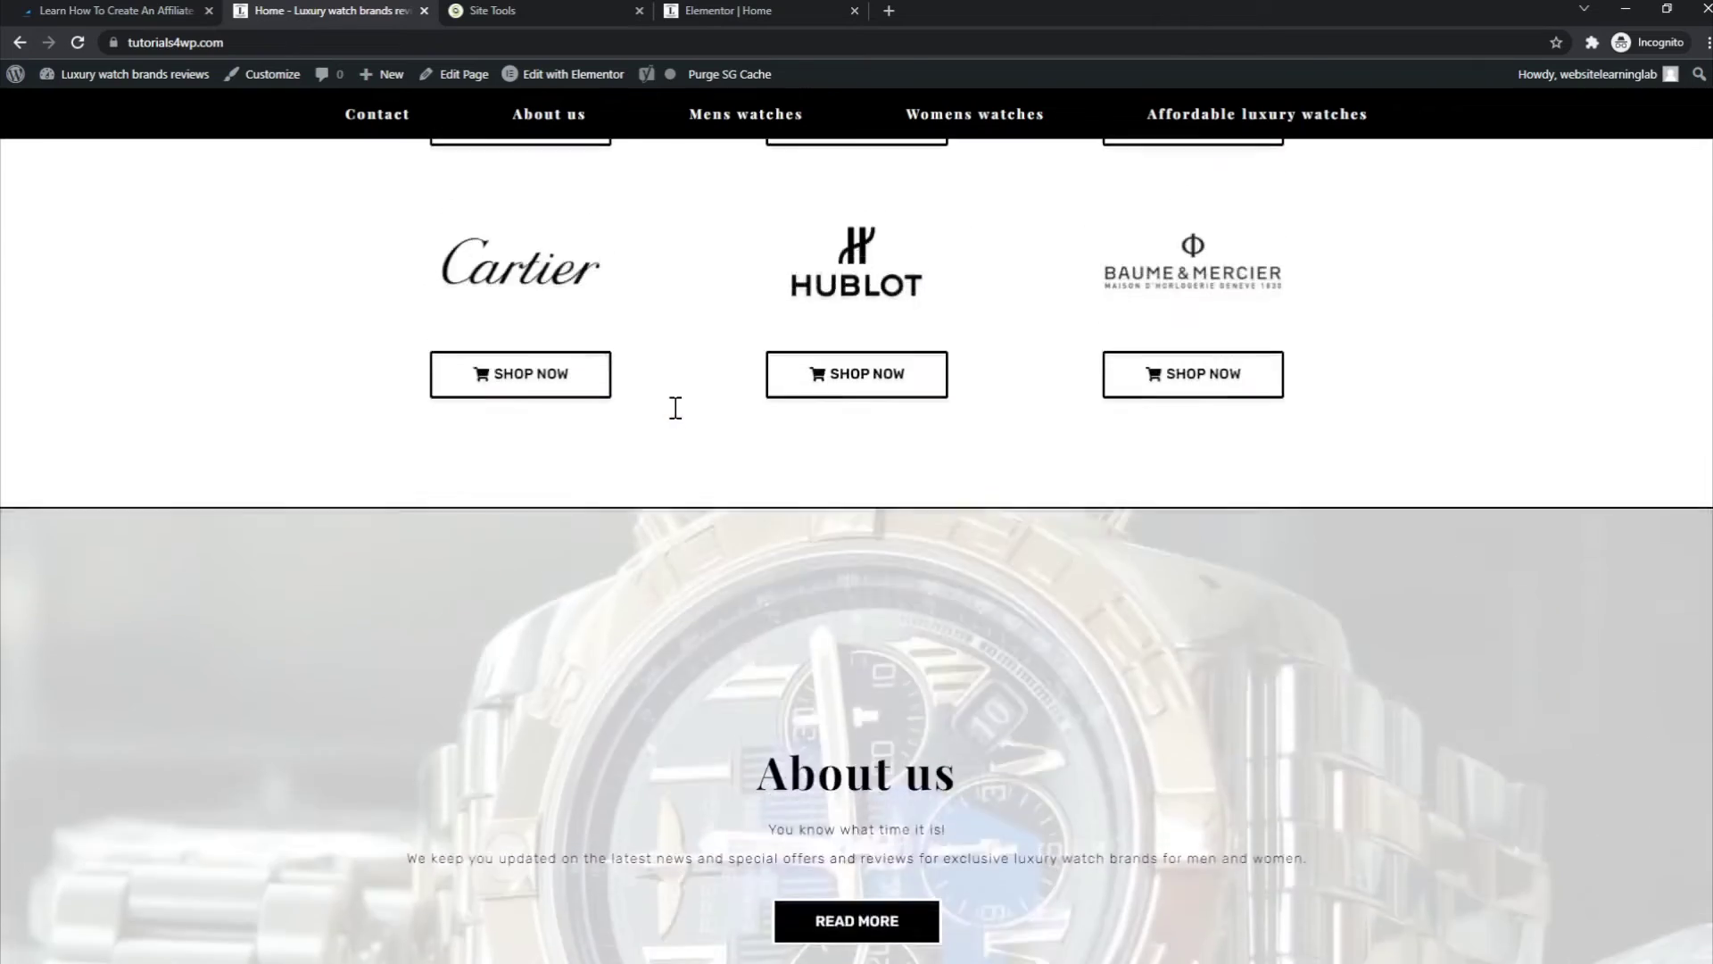
click(116, 9)
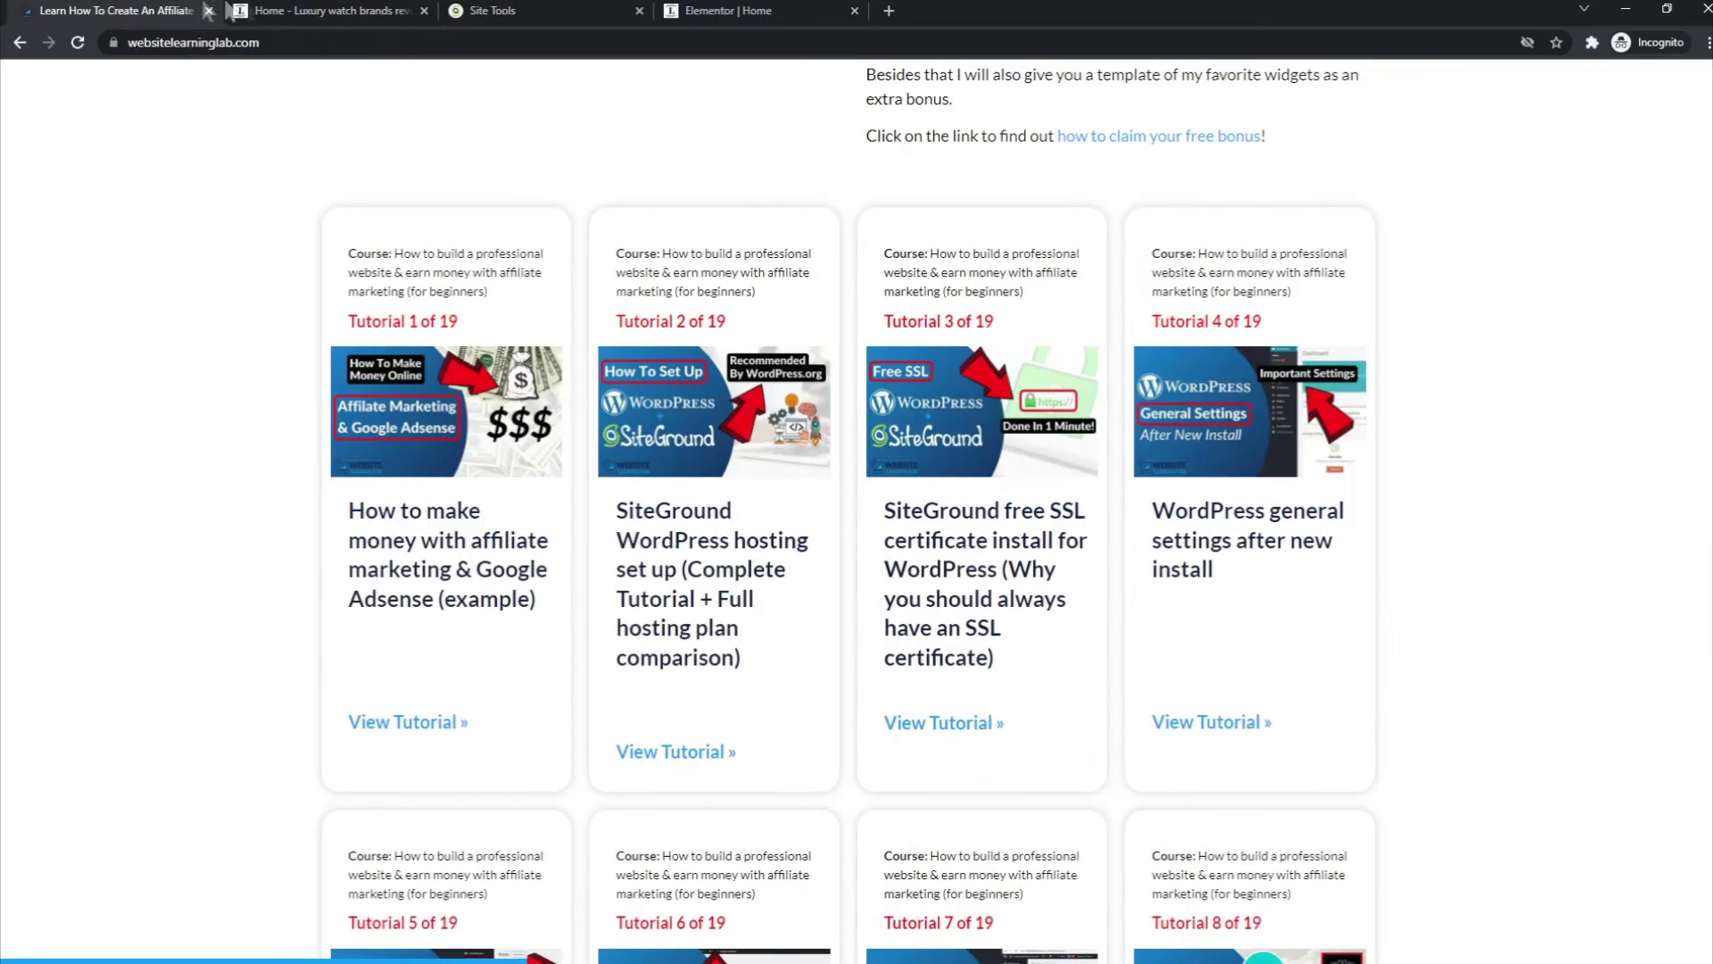
Return to the Site Tools WordPress Migrator page and highlight its 'WordPress Migrator' heading.
click(268, 10)
click(536, 10)
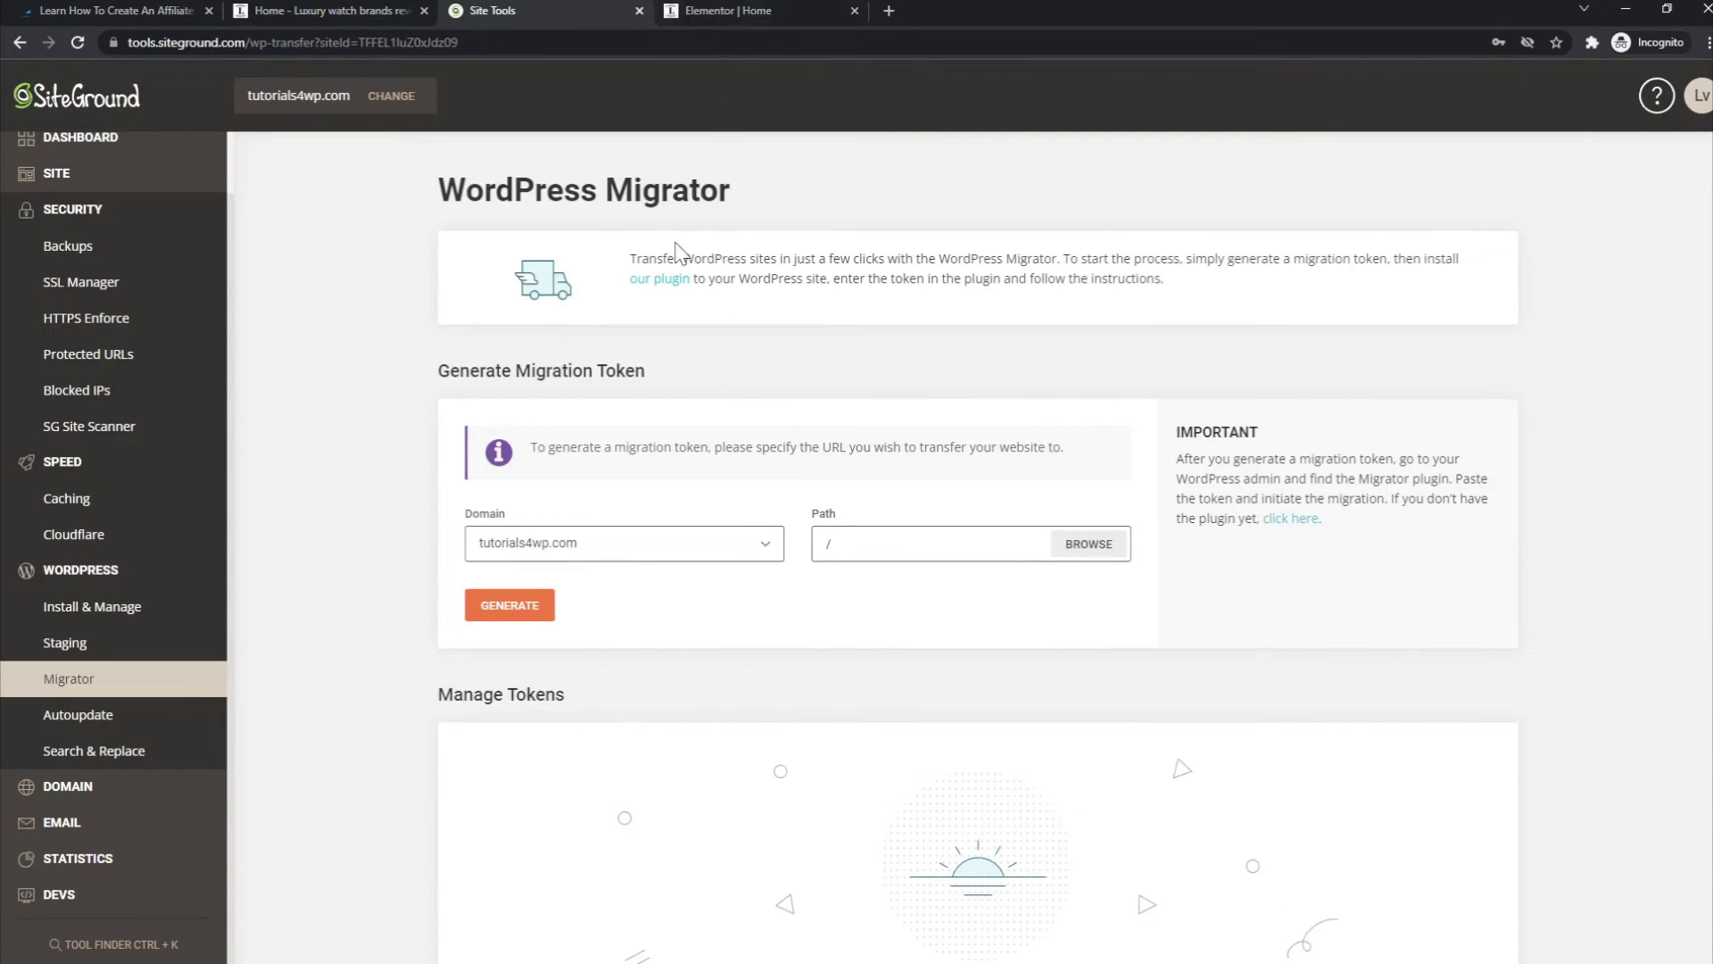
scroll(346, 273, down, 1)
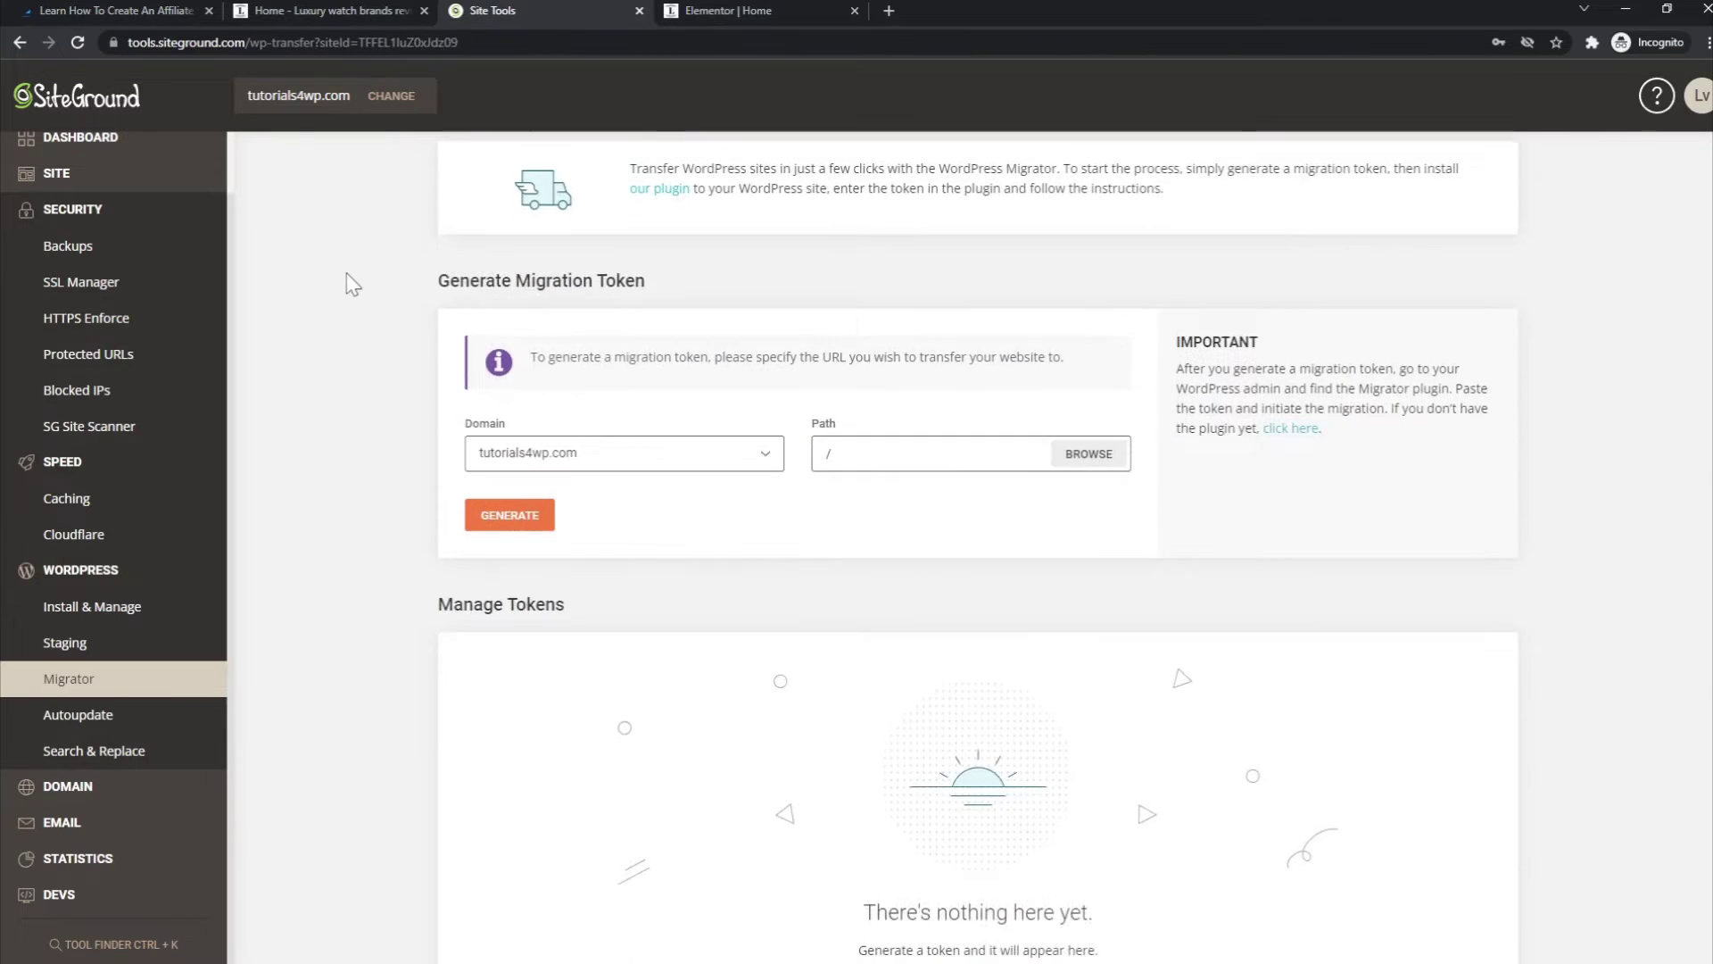
scroll(346, 273, up, 1)
drag(406, 206, 748, 184)
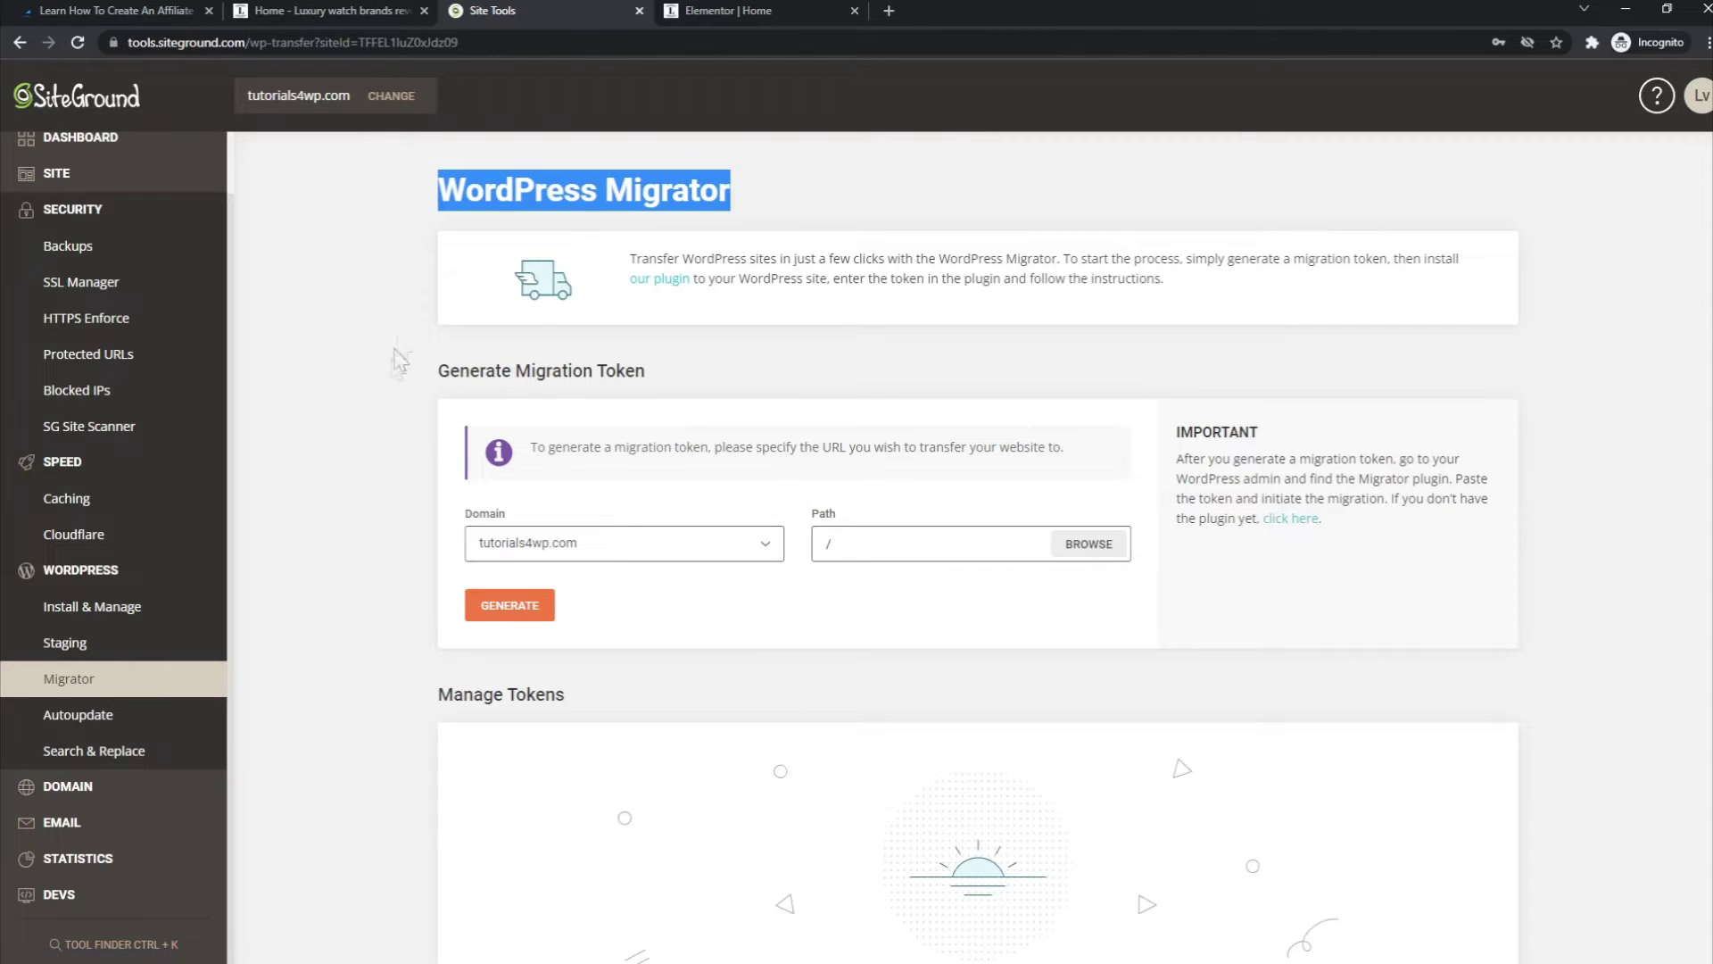
Highlight the Migrator page text, then the migration token instructions.
drag(401, 214, 1621, 879)
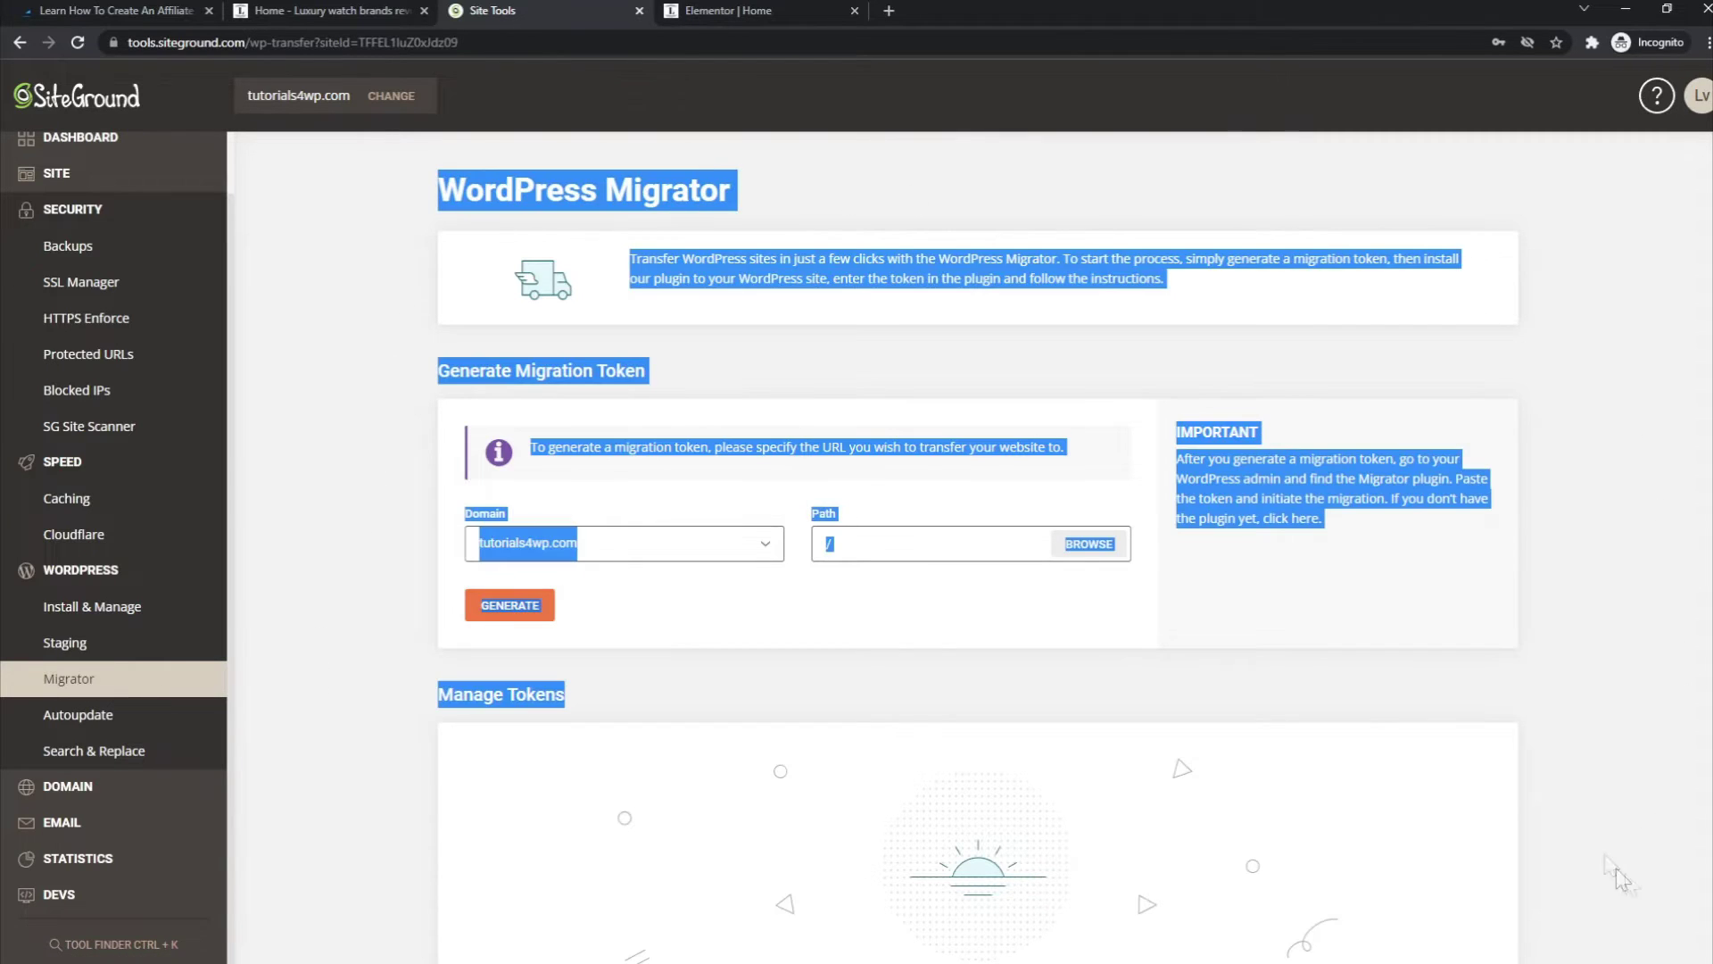
click(1655, 605)
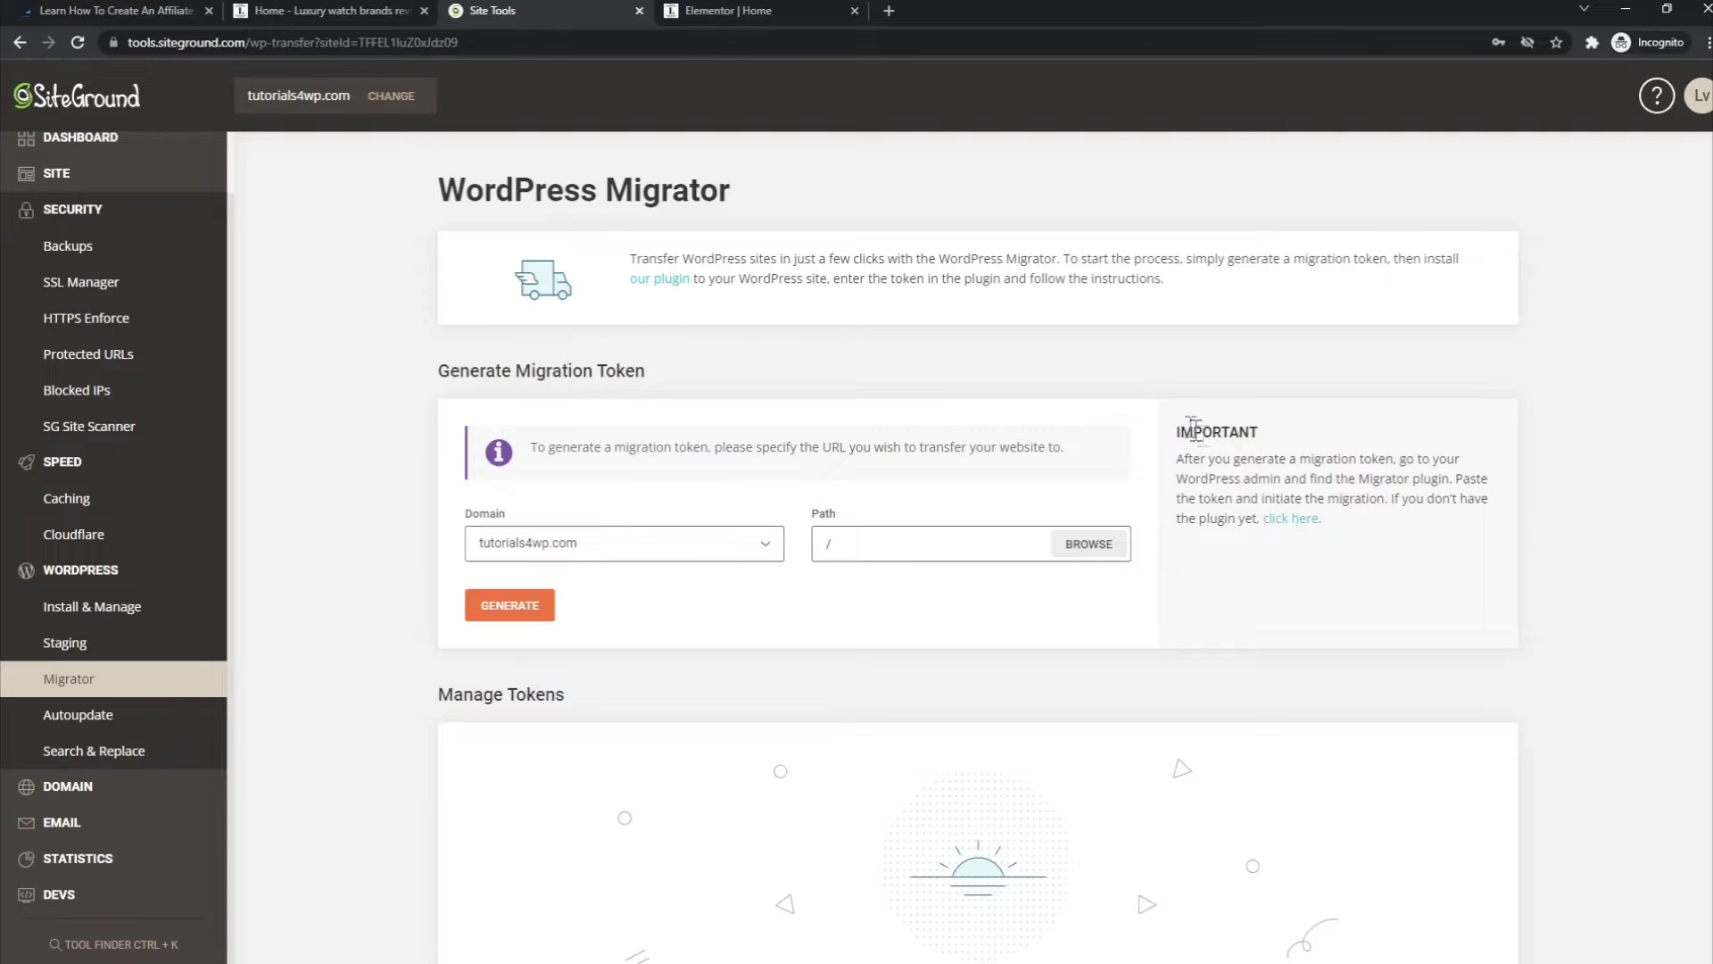
scroll(1169, 415, down, 2)
scroll(1169, 415, up, 2)
drag(532, 464, 702, 468)
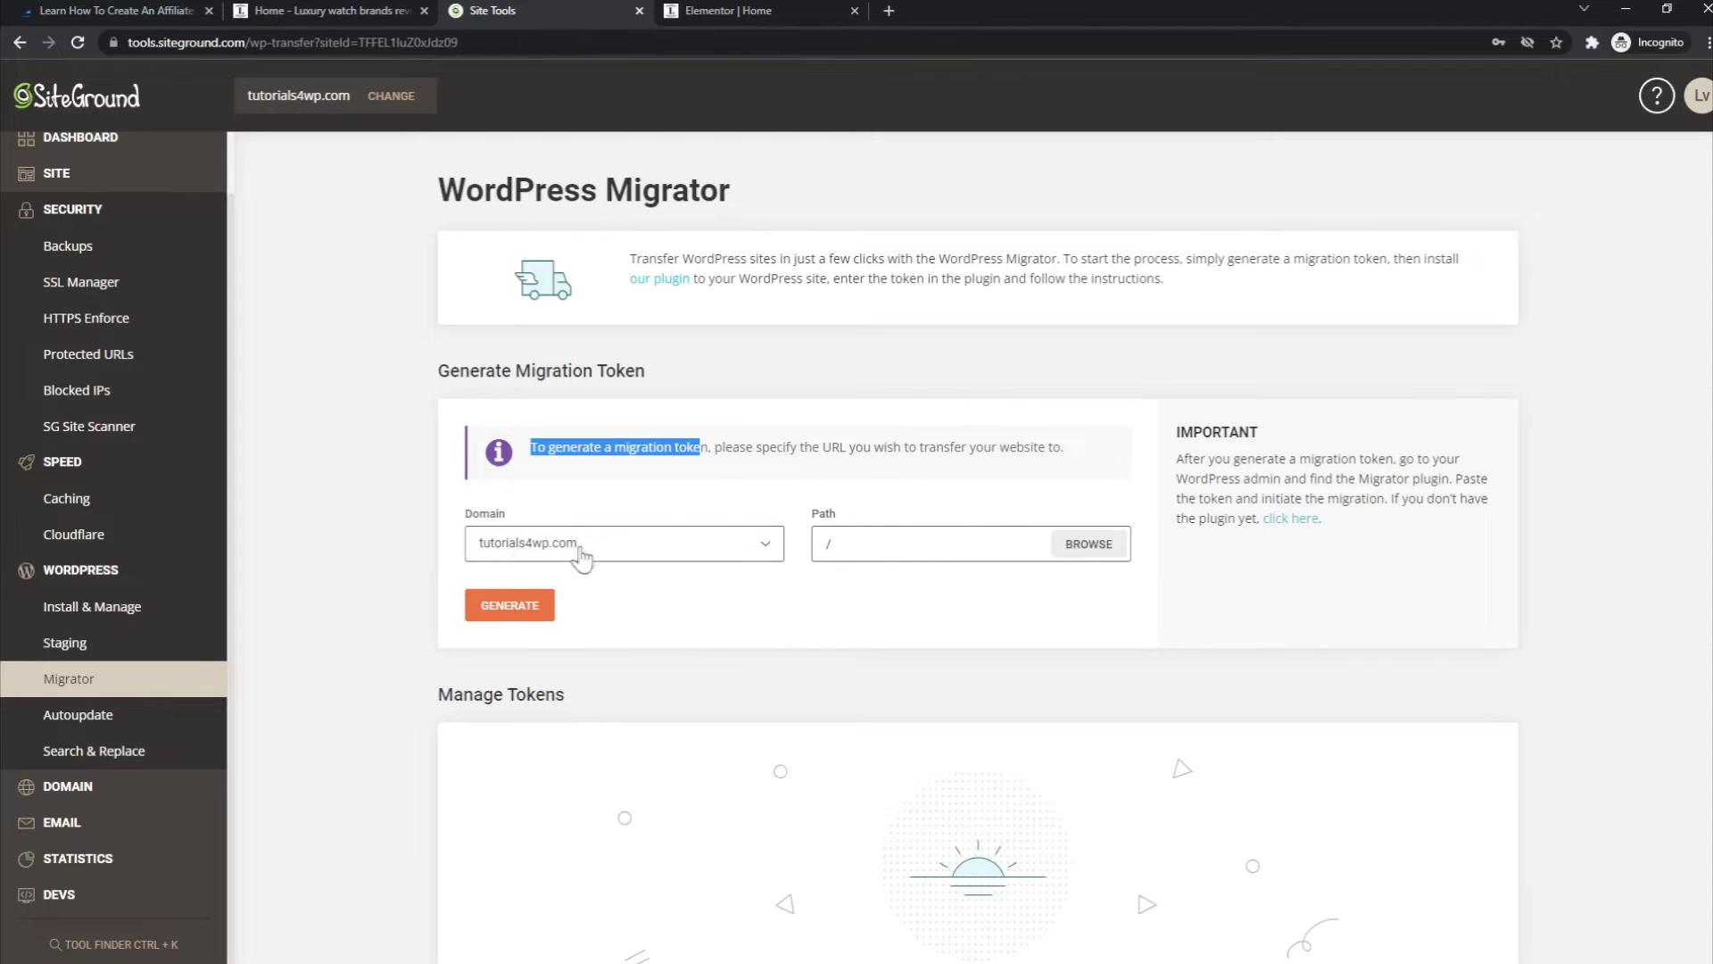
Choose tutorials4wp.com in the Domain dropdown, leaving the path as /.
click(754, 546)
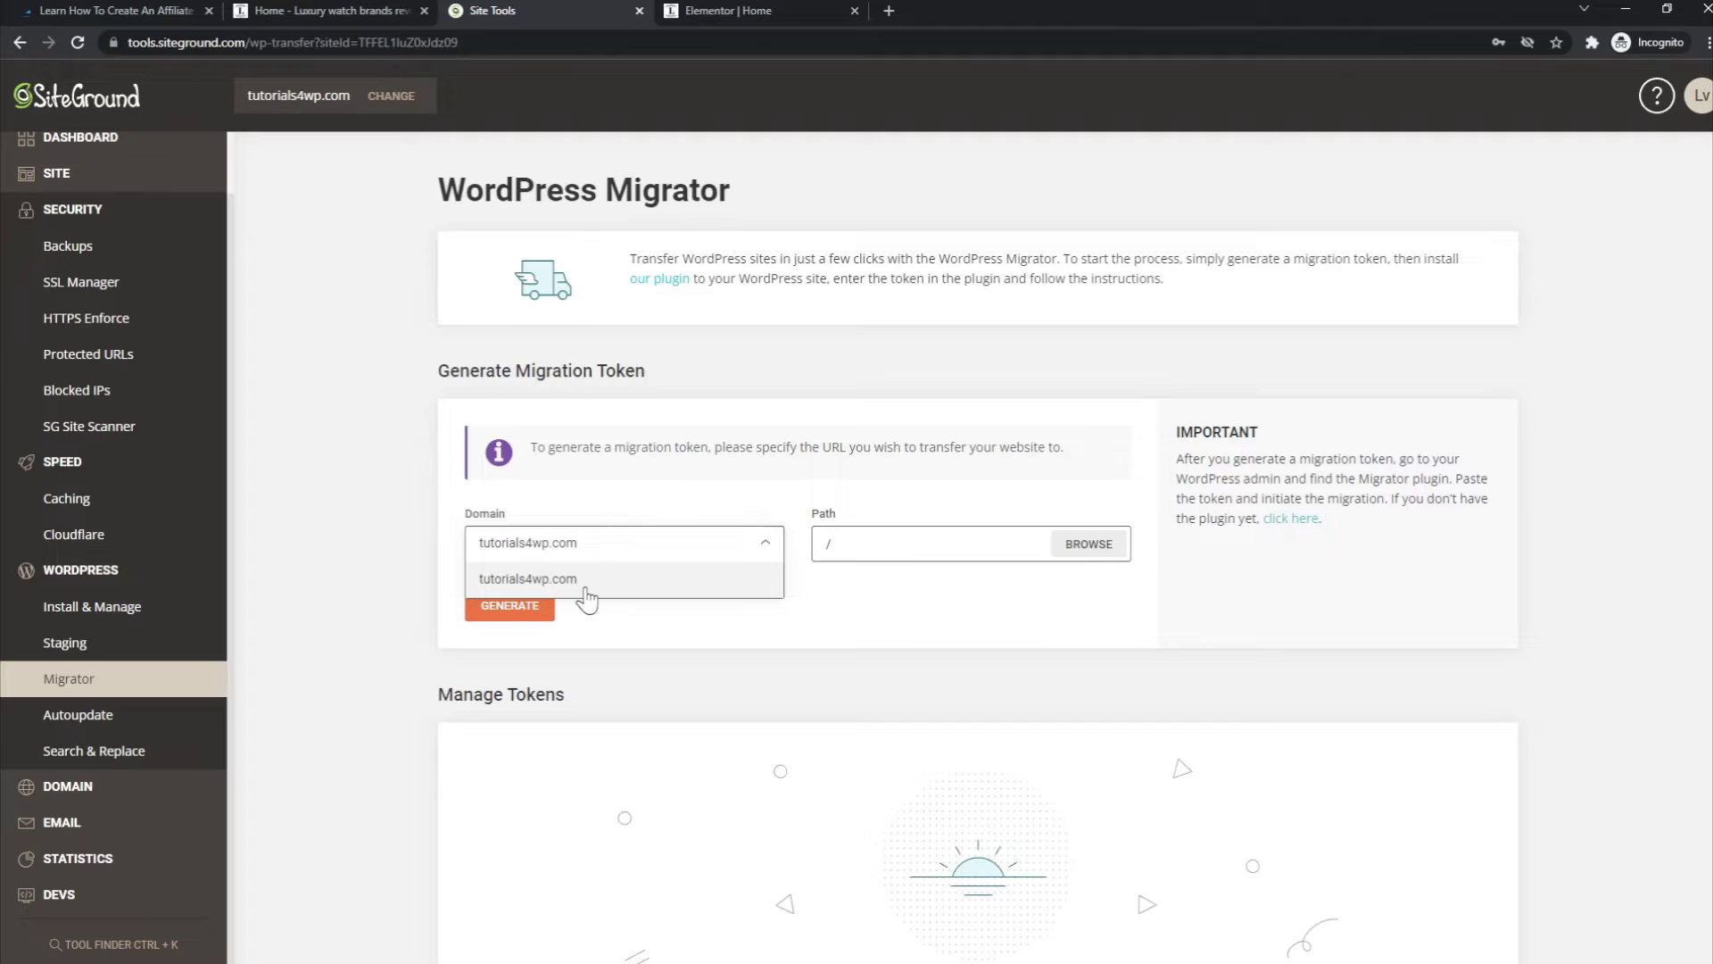
click(362, 560)
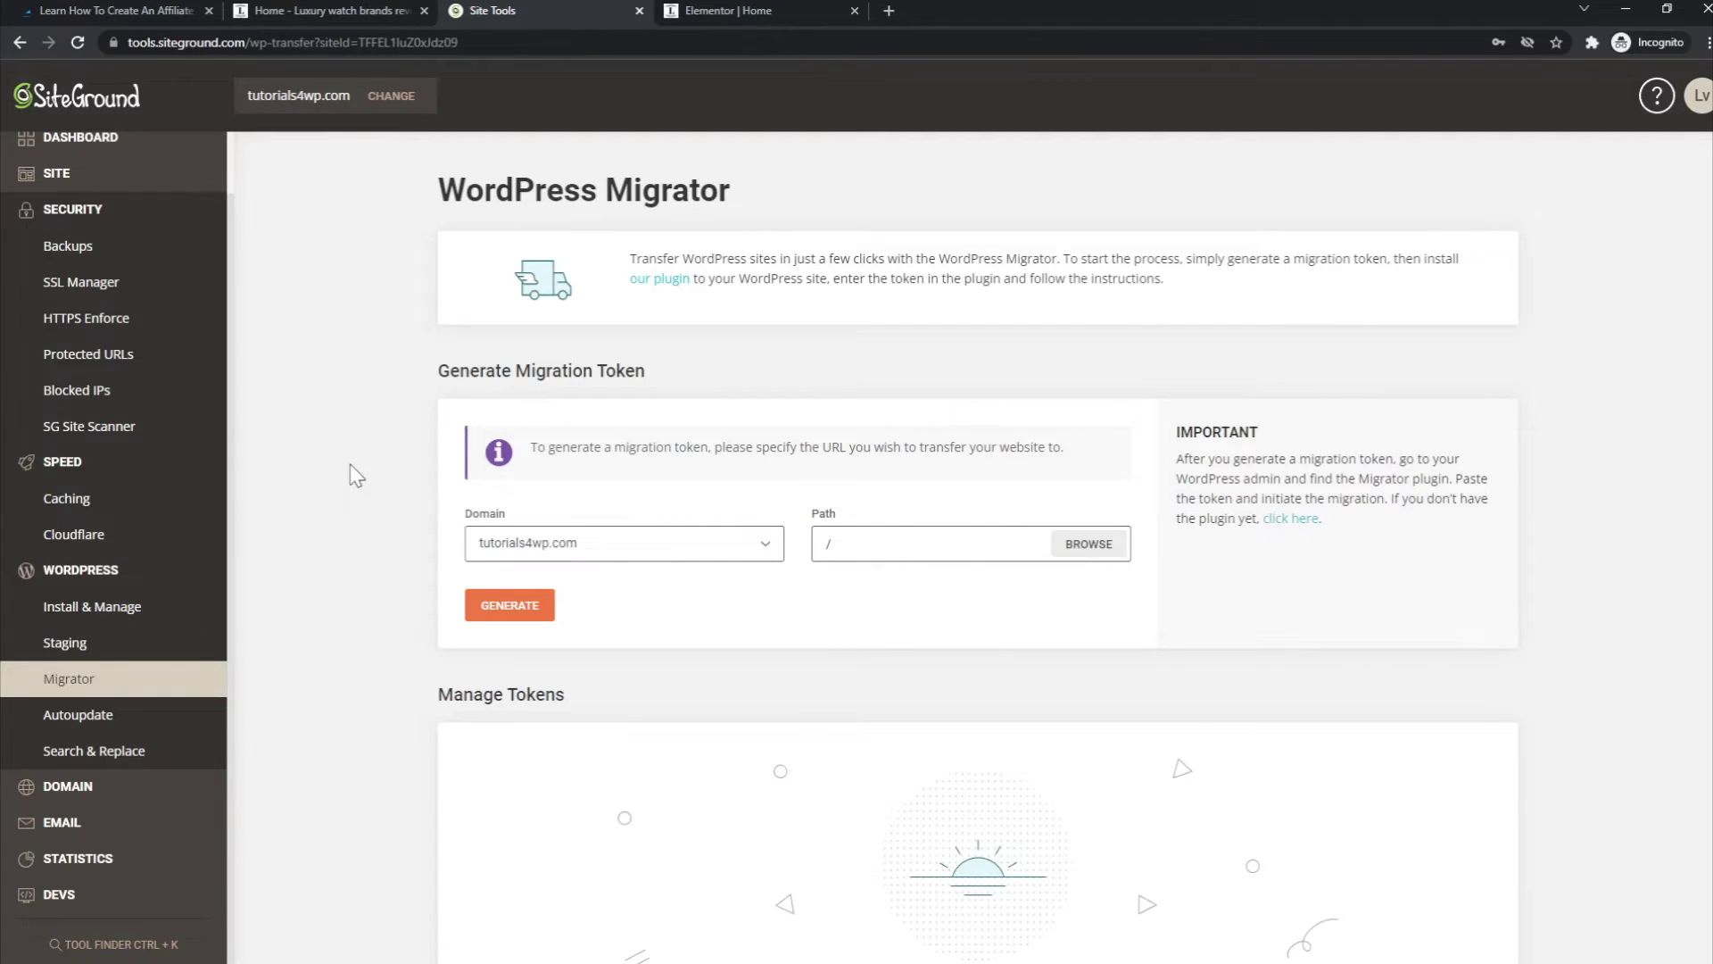
click(671, 546)
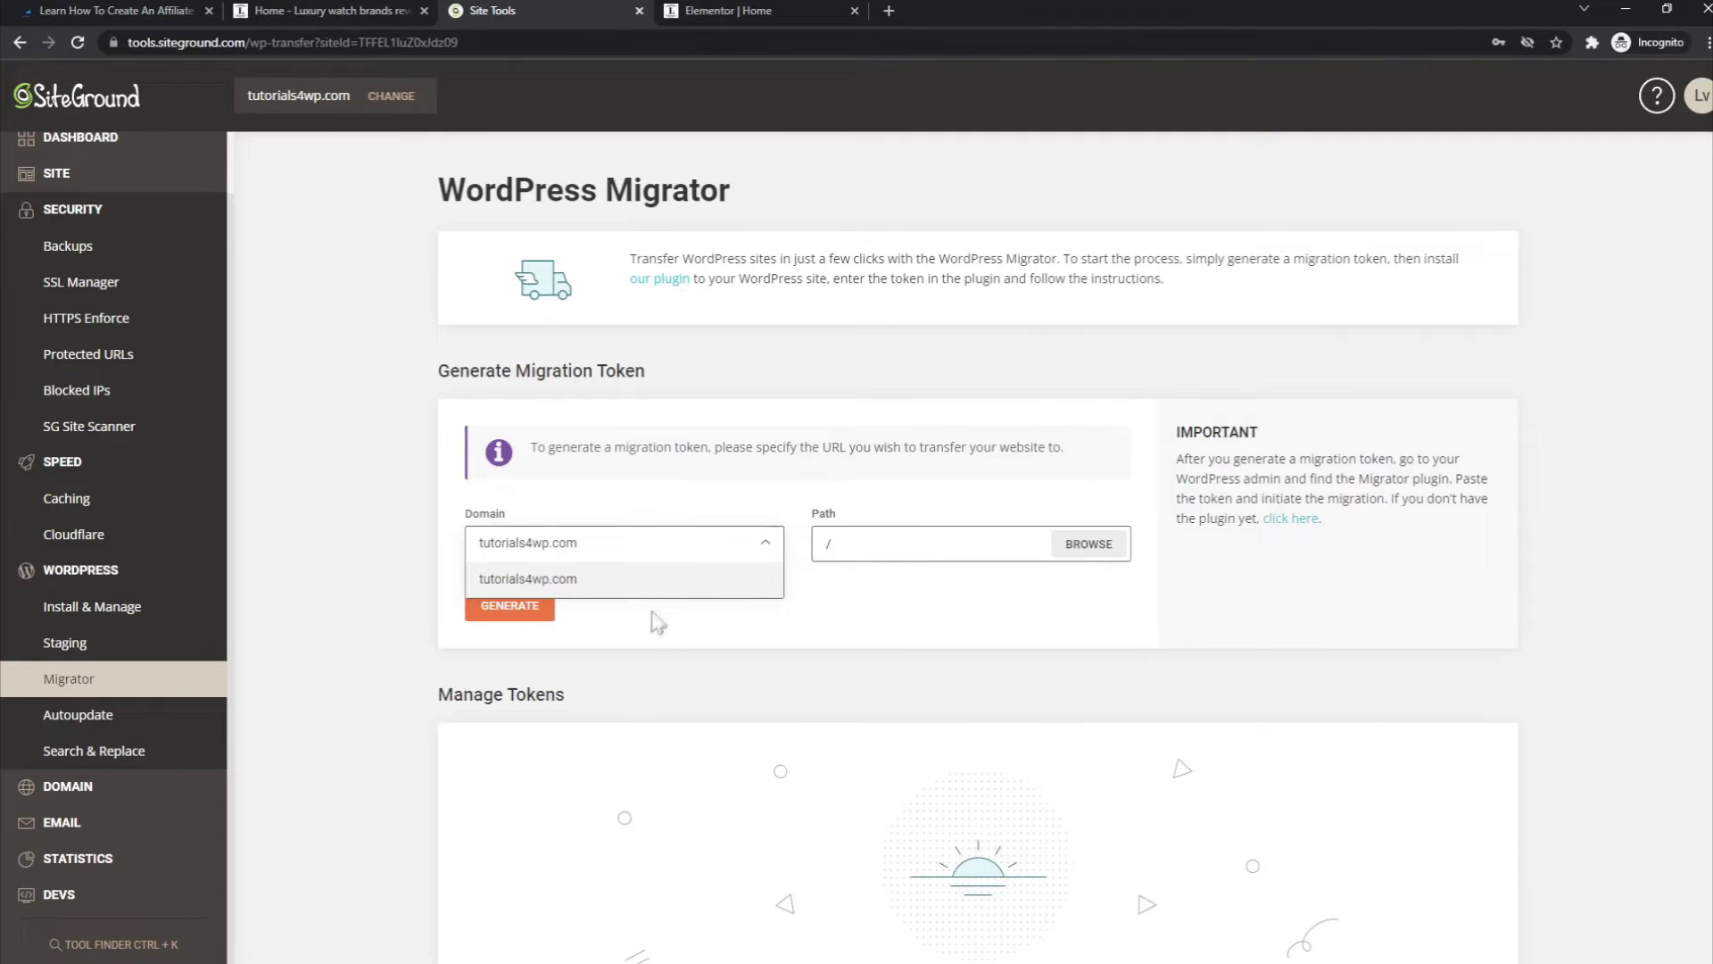
click(681, 618)
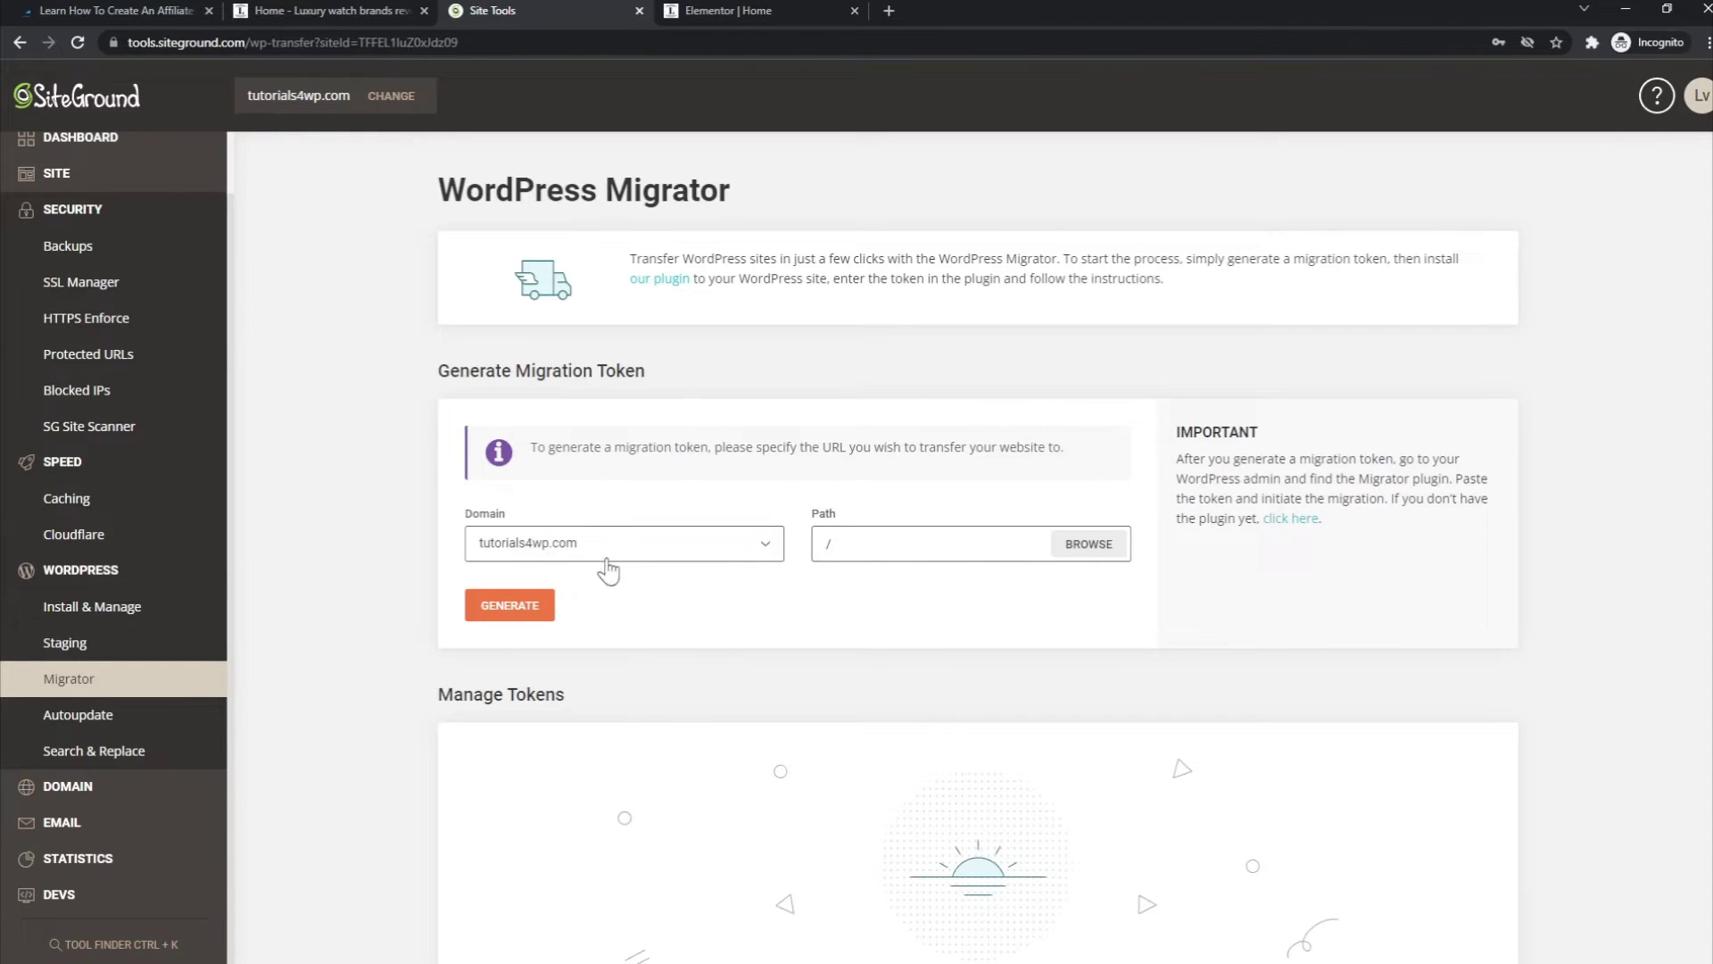
click(1098, 553)
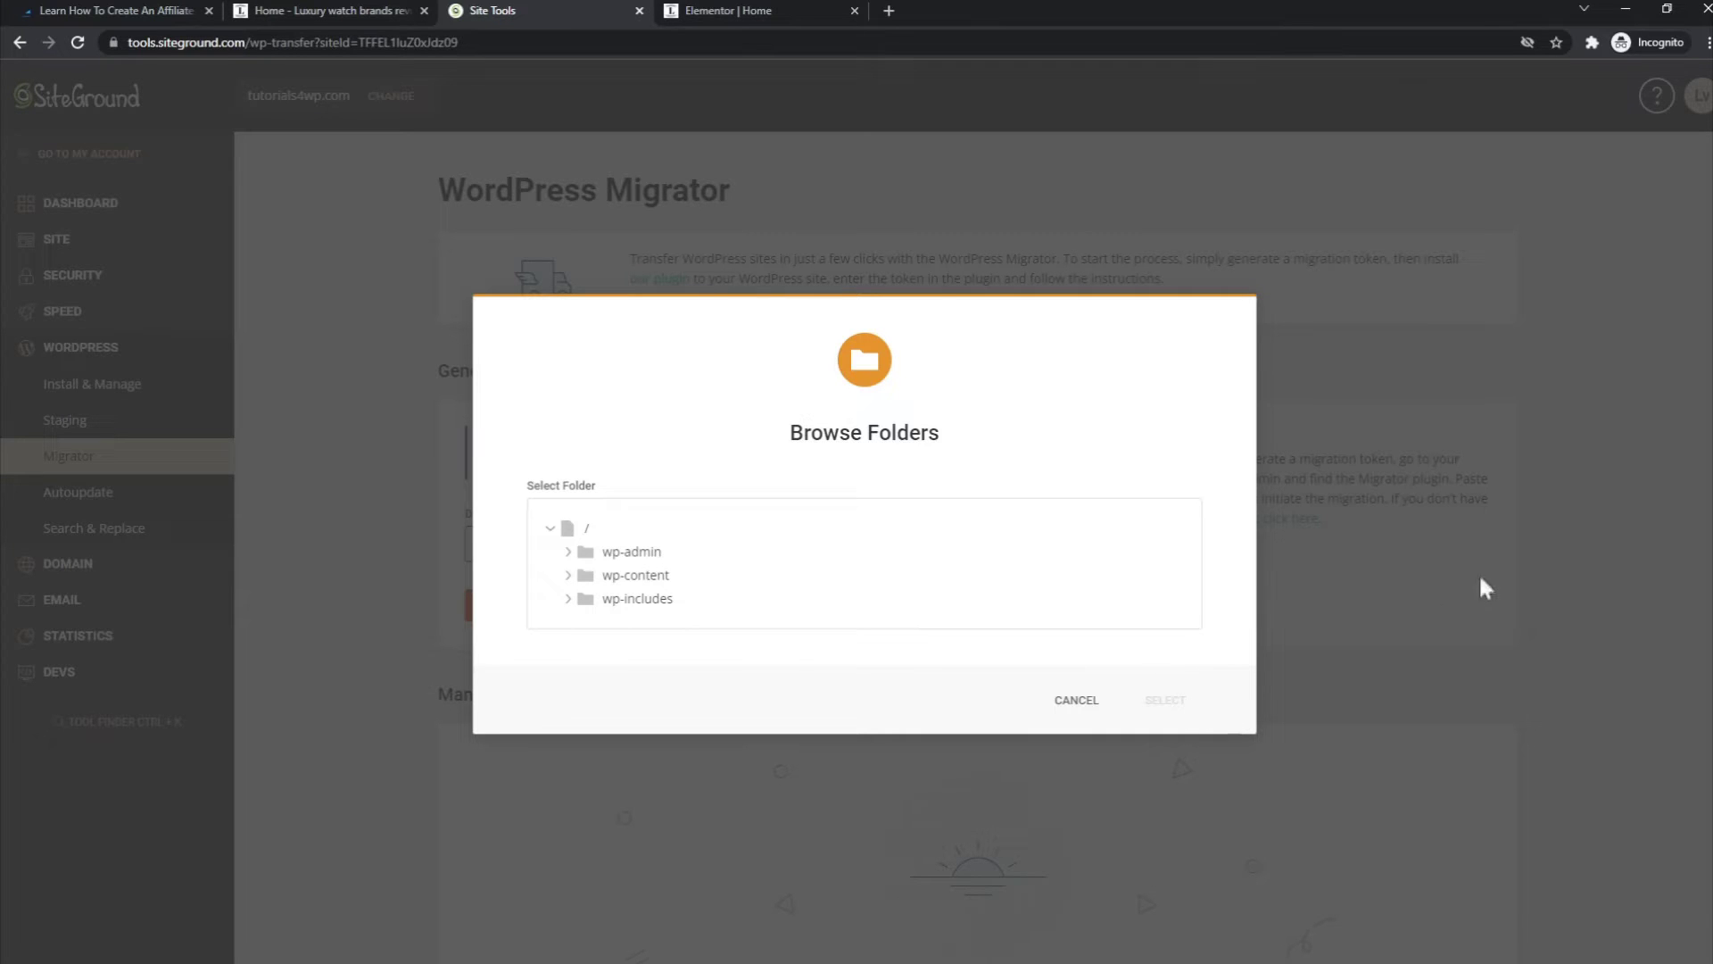
click(1548, 497)
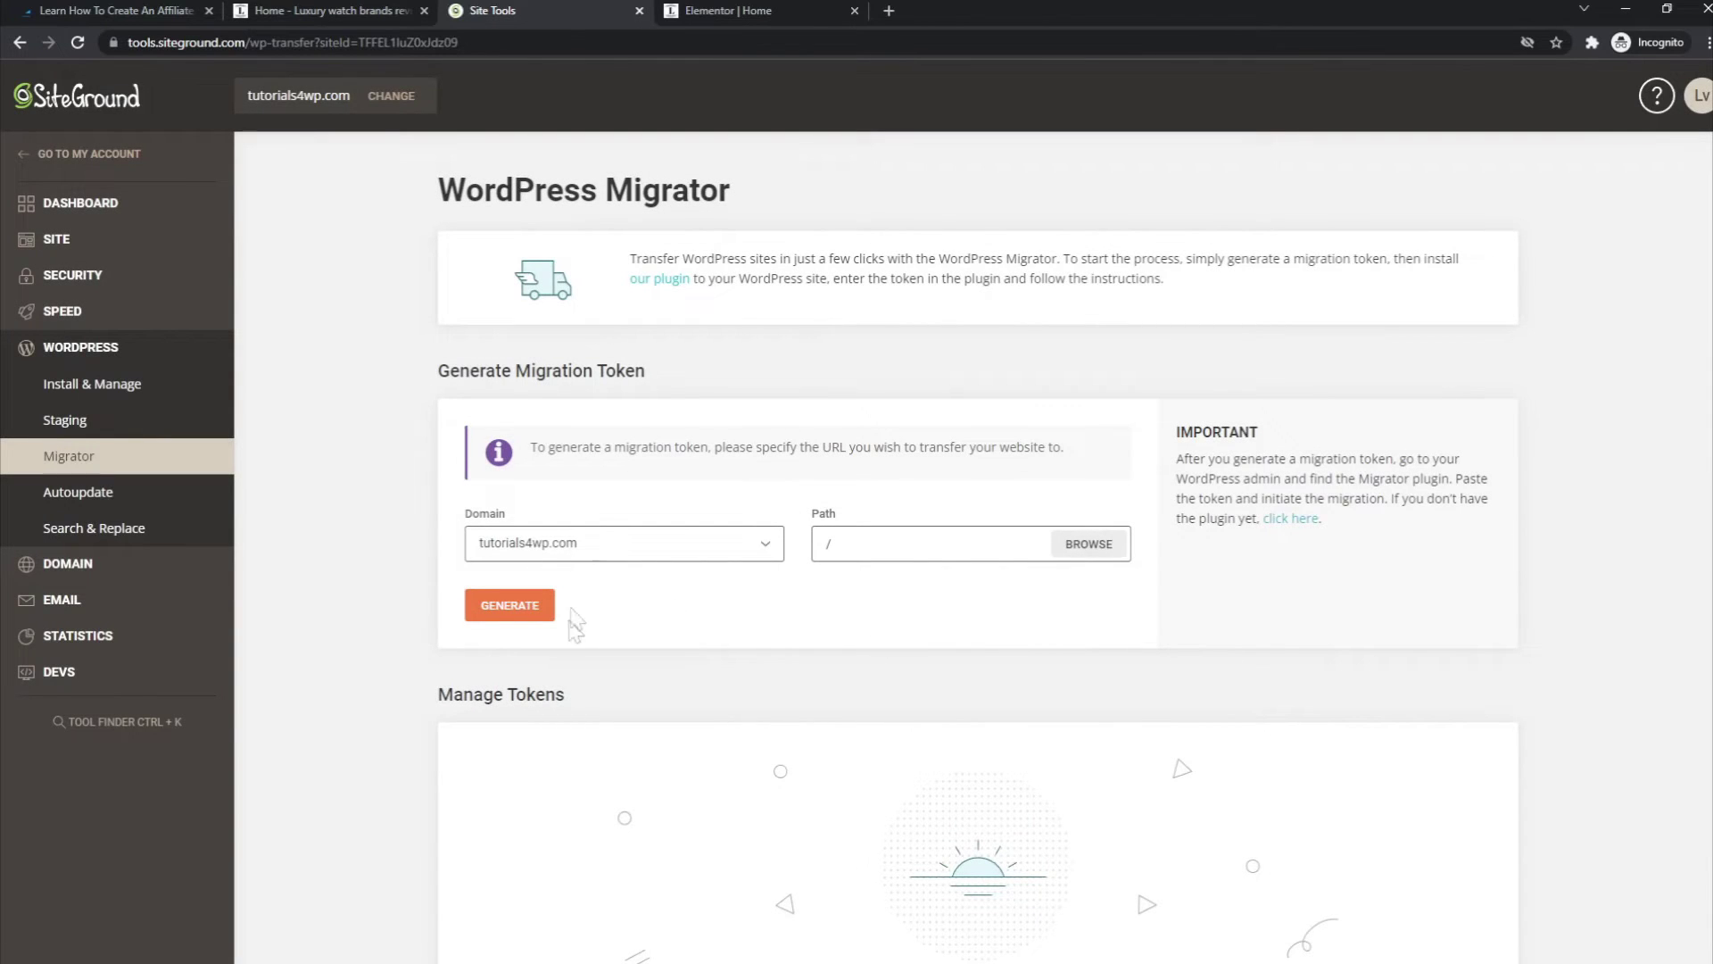
scroll(578, 660, down, 1)
click(480, 525)
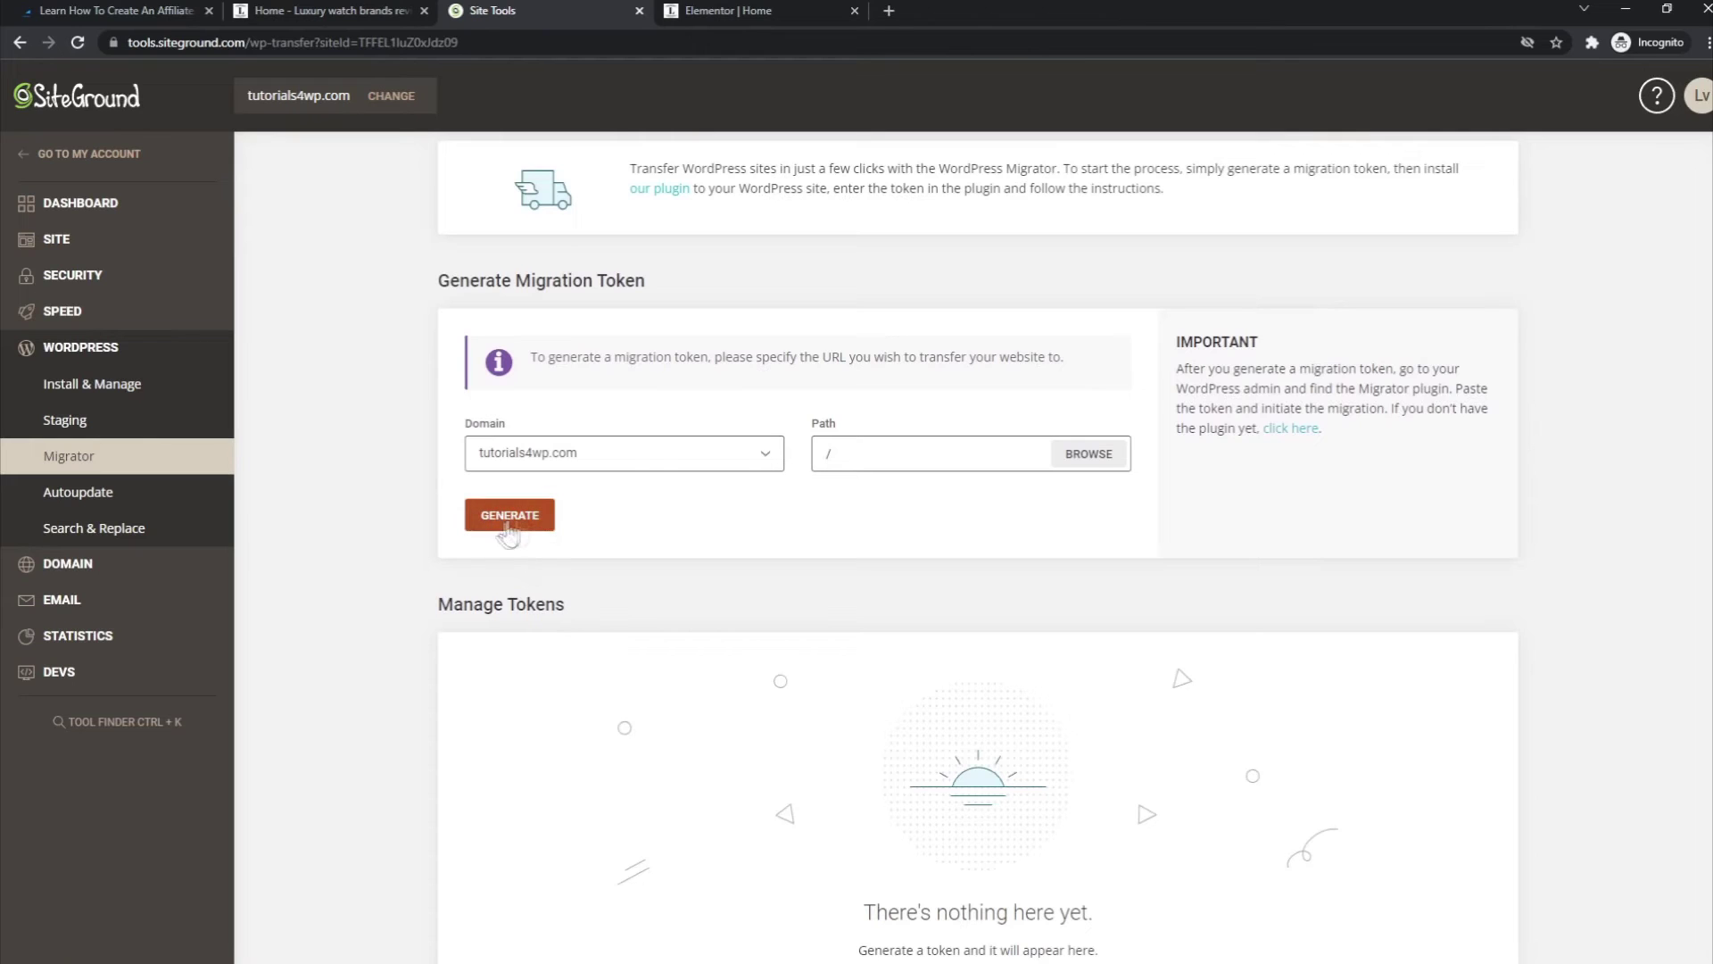
scroll(526, 562, down, 1)
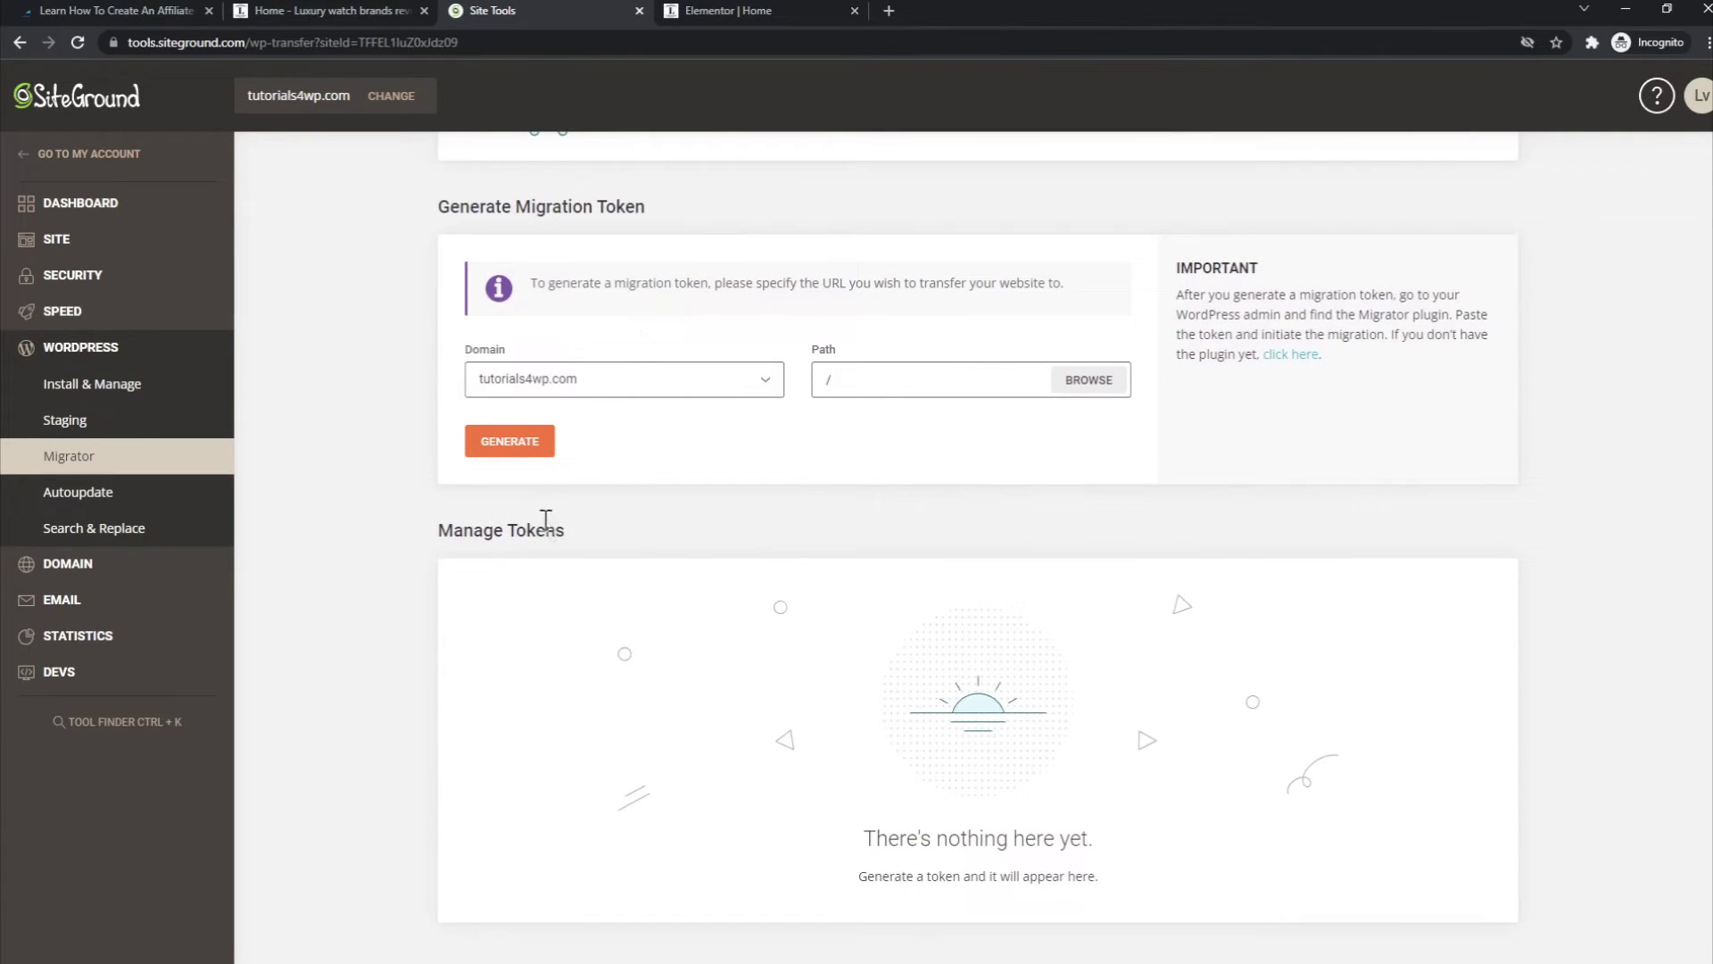
drag(614, 283, 715, 282)
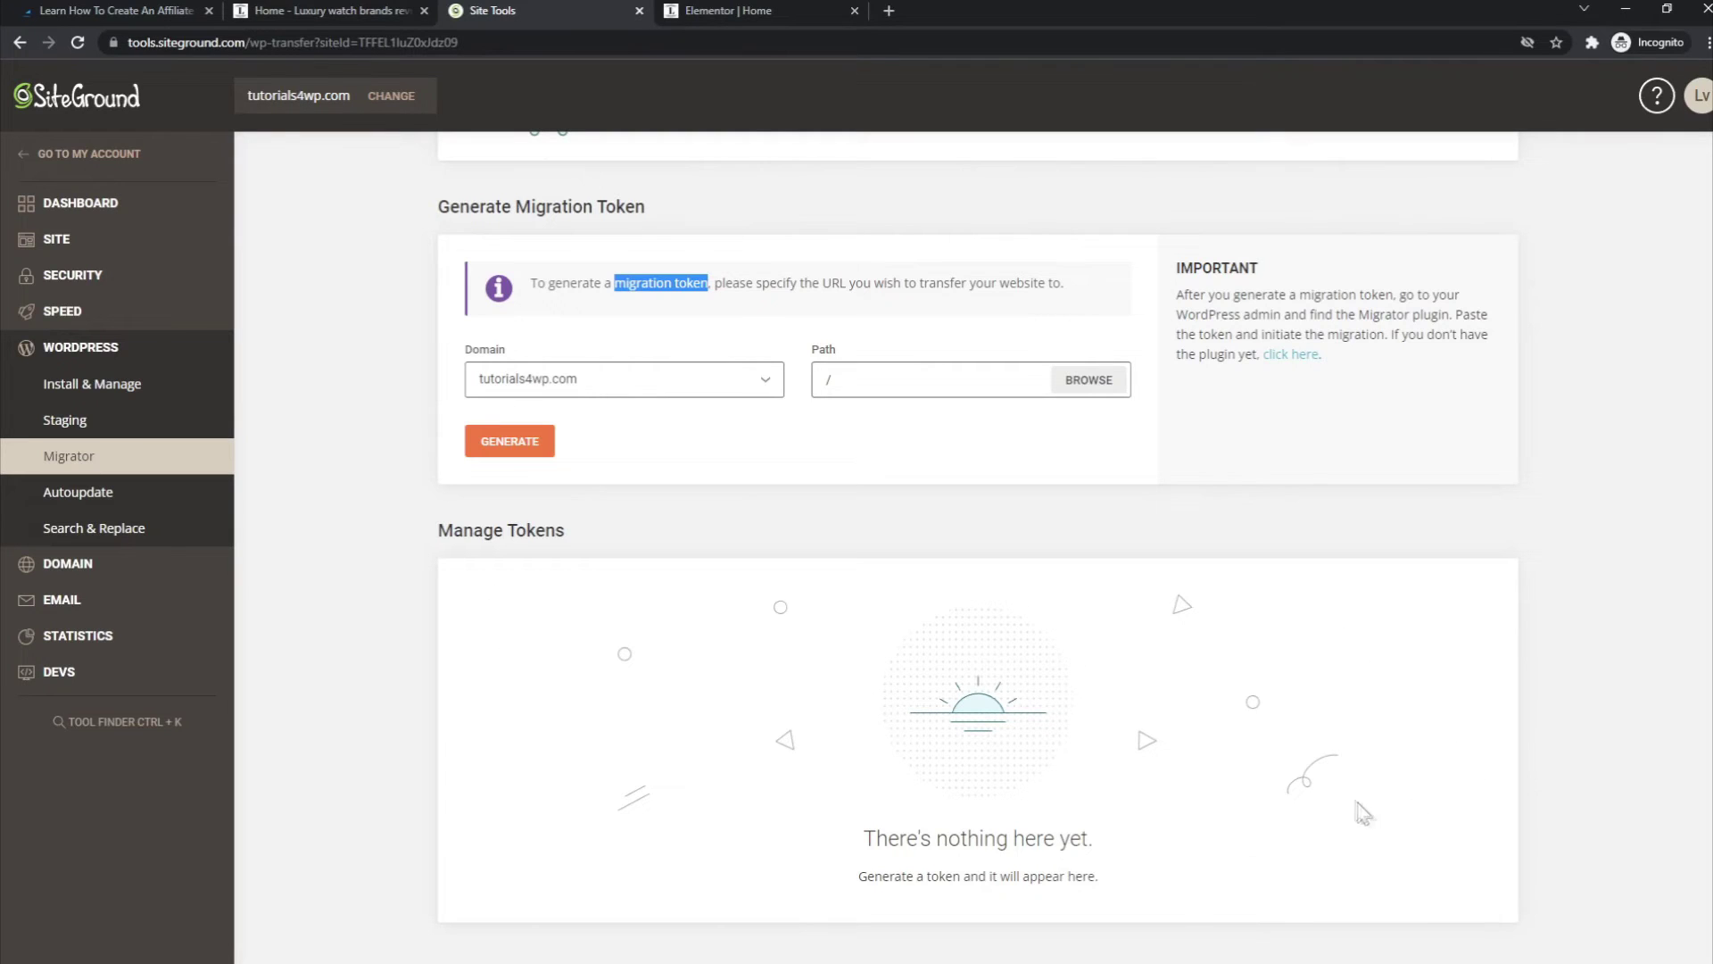
scroll(1364, 812, up, 2)
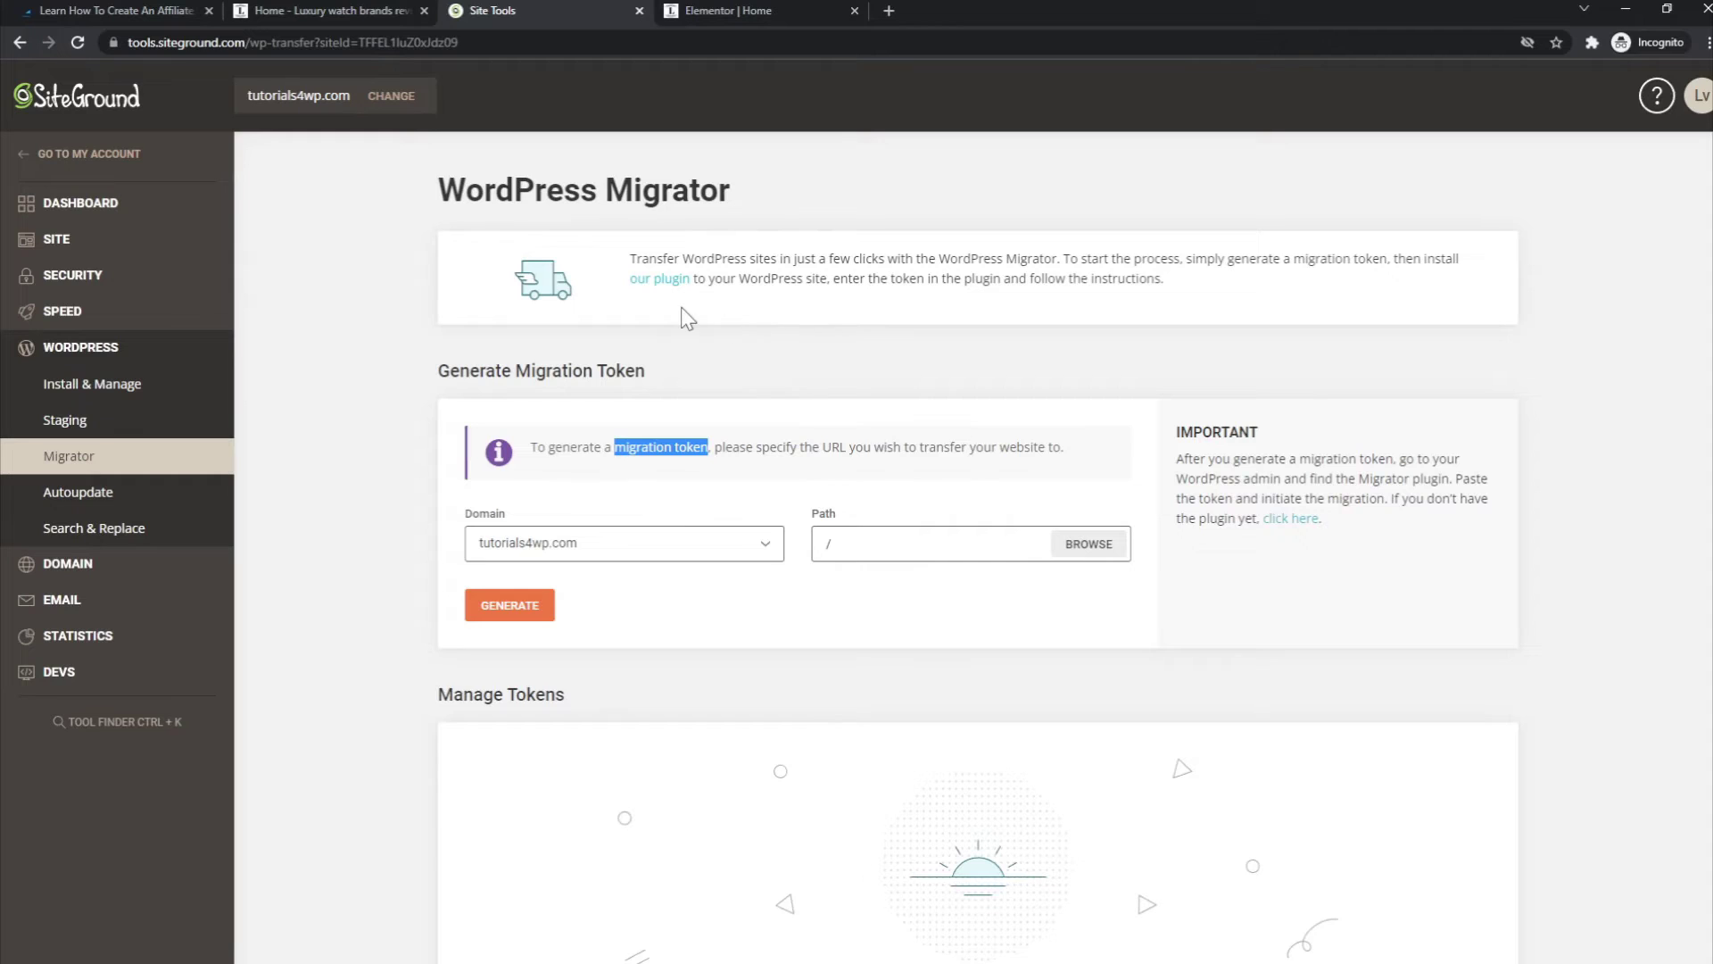
Open the 'our plugin' link in a new tab and view the wordpress.org plugin page.
right_click(651, 294)
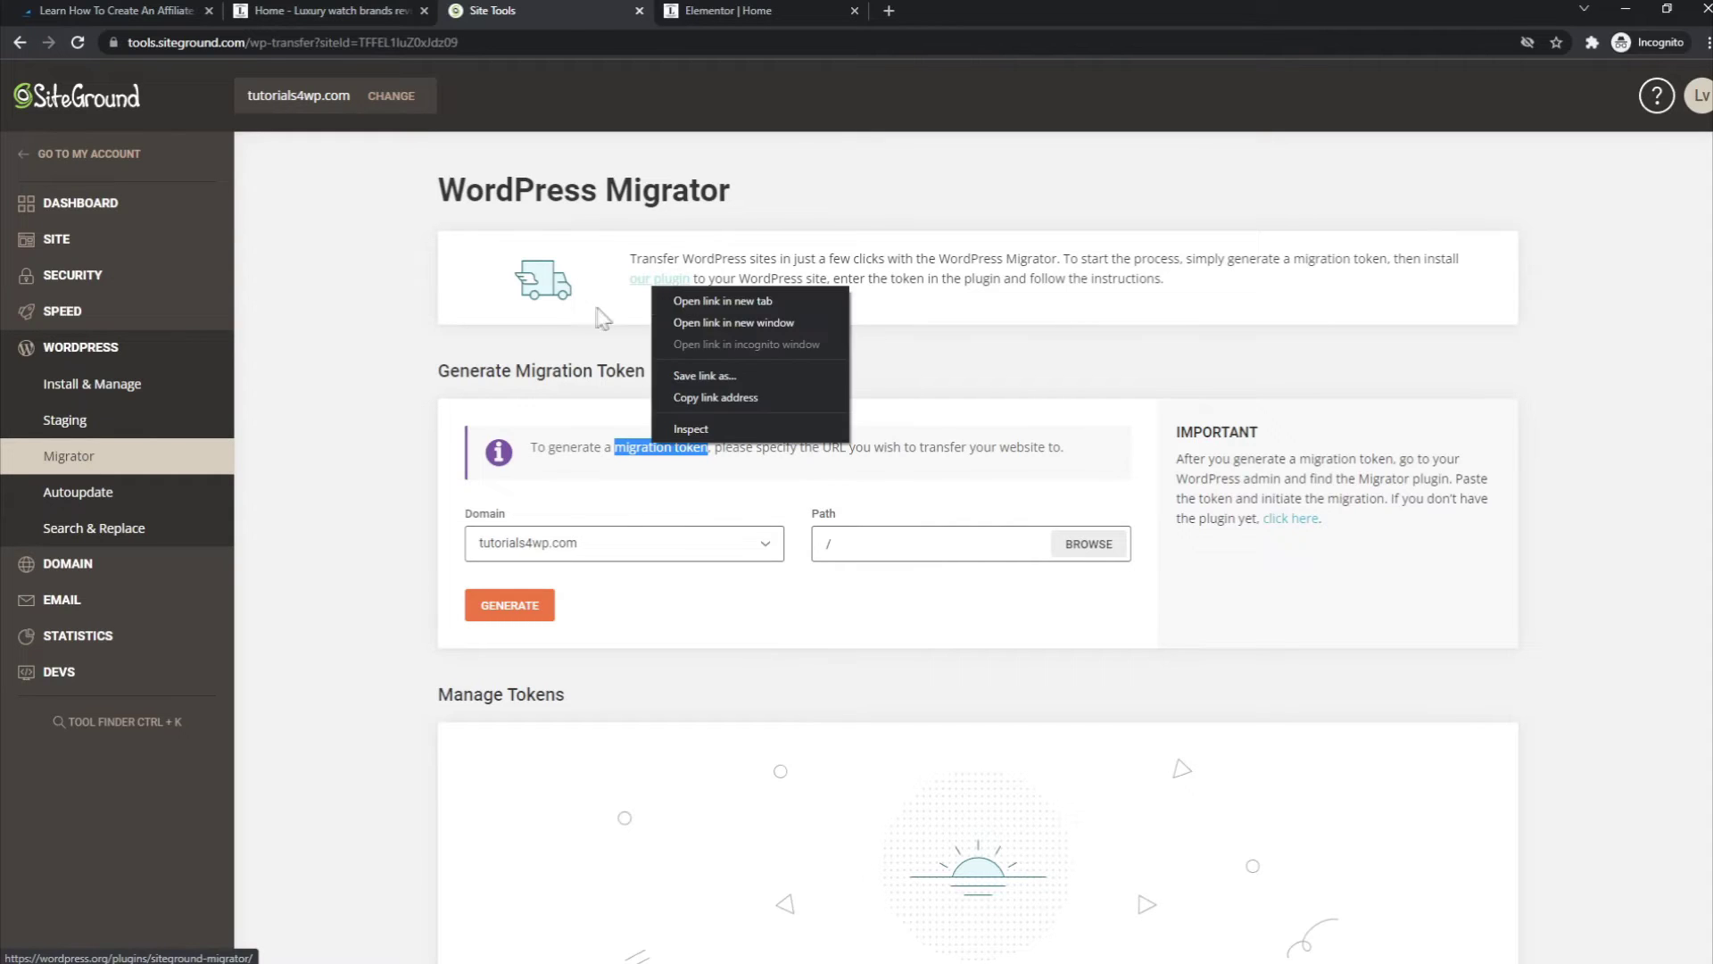
click(607, 318)
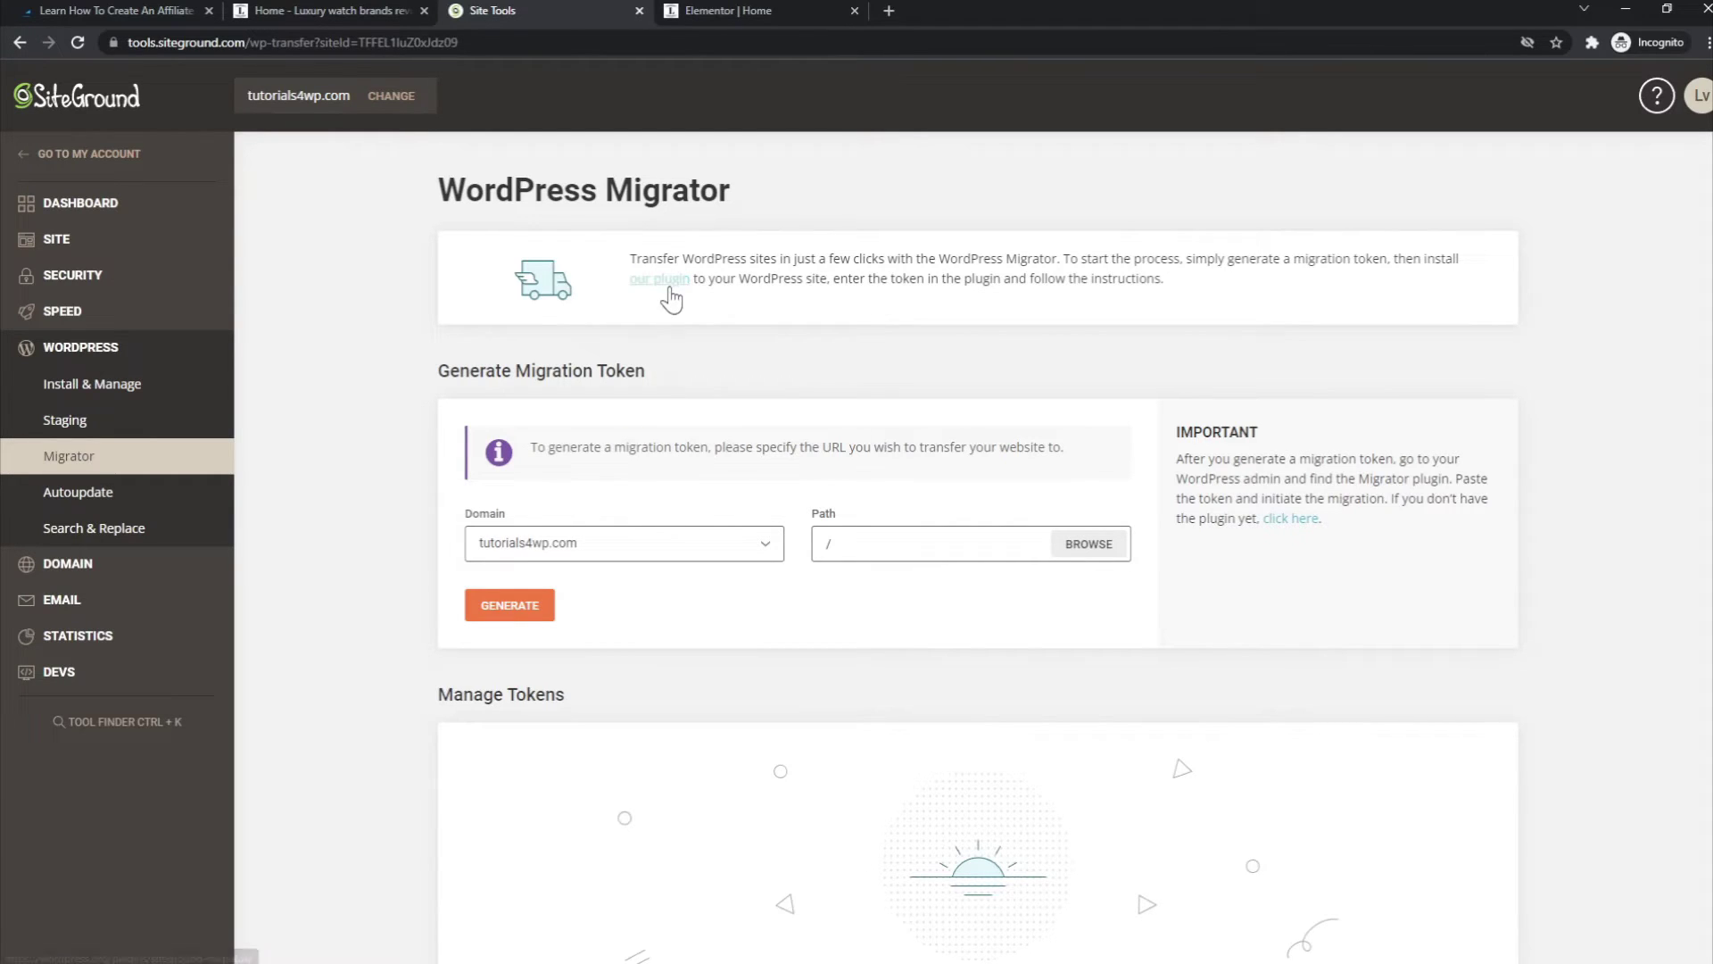
right_click(671, 296)
click(735, 299)
click(753, 8)
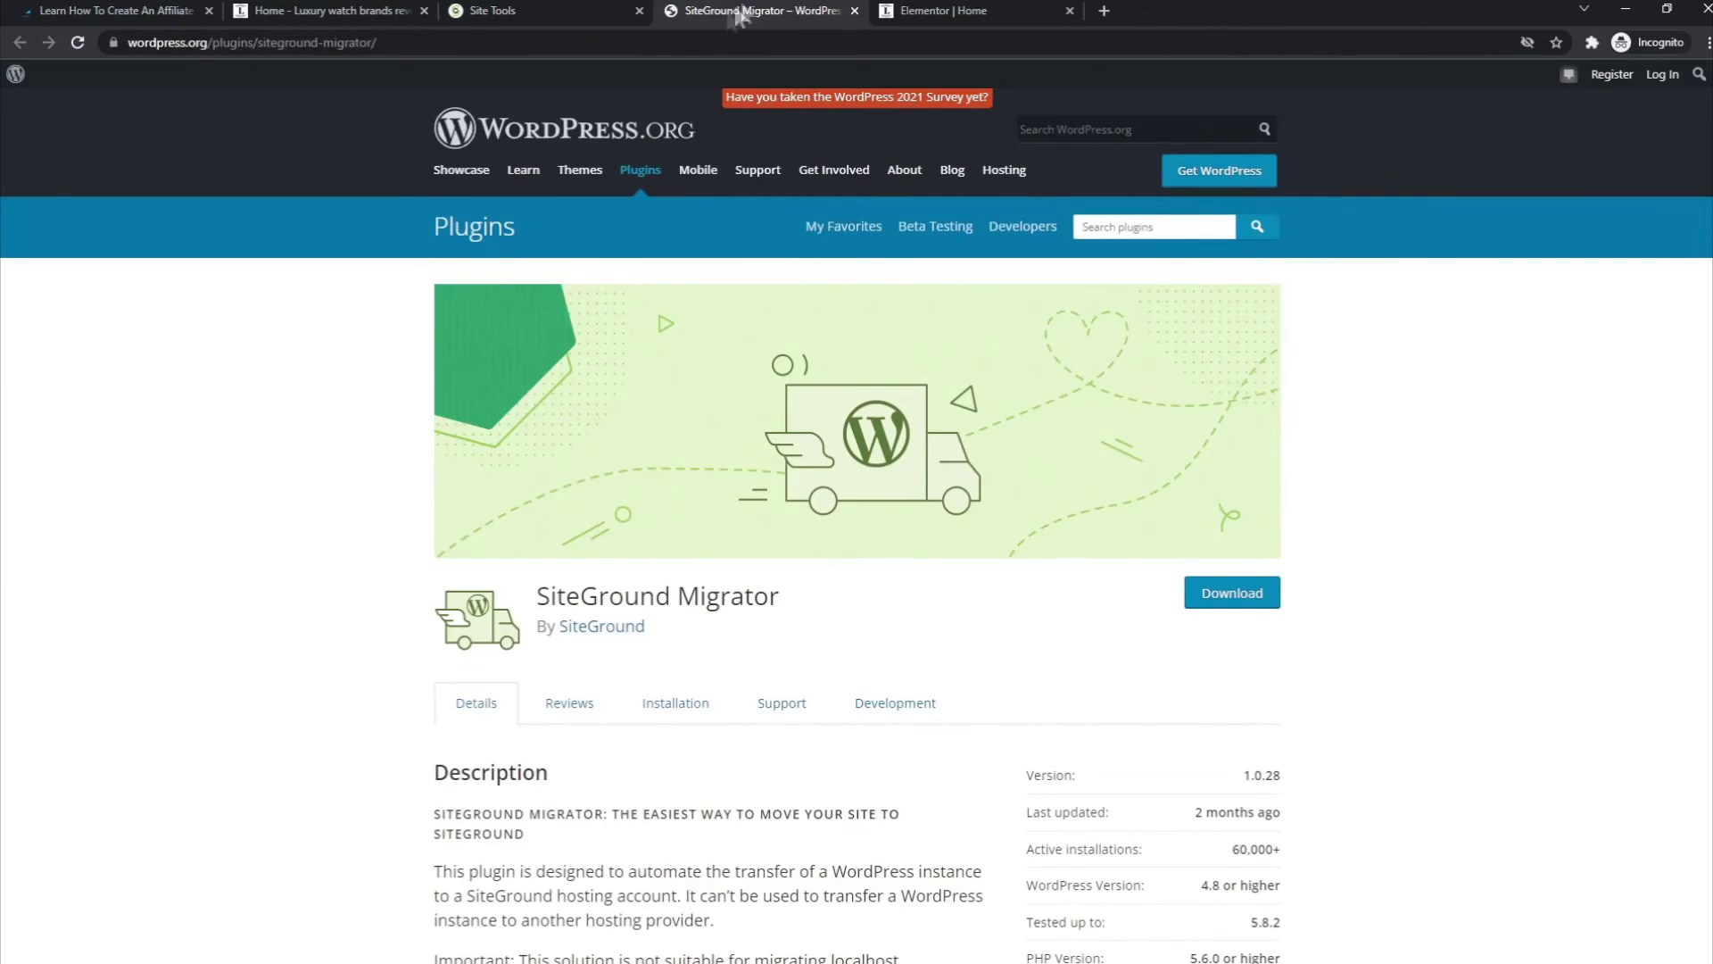
Highlight the SiteGround Migrator plugin name, then leave the plugin page.
drag(536, 596, 821, 604)
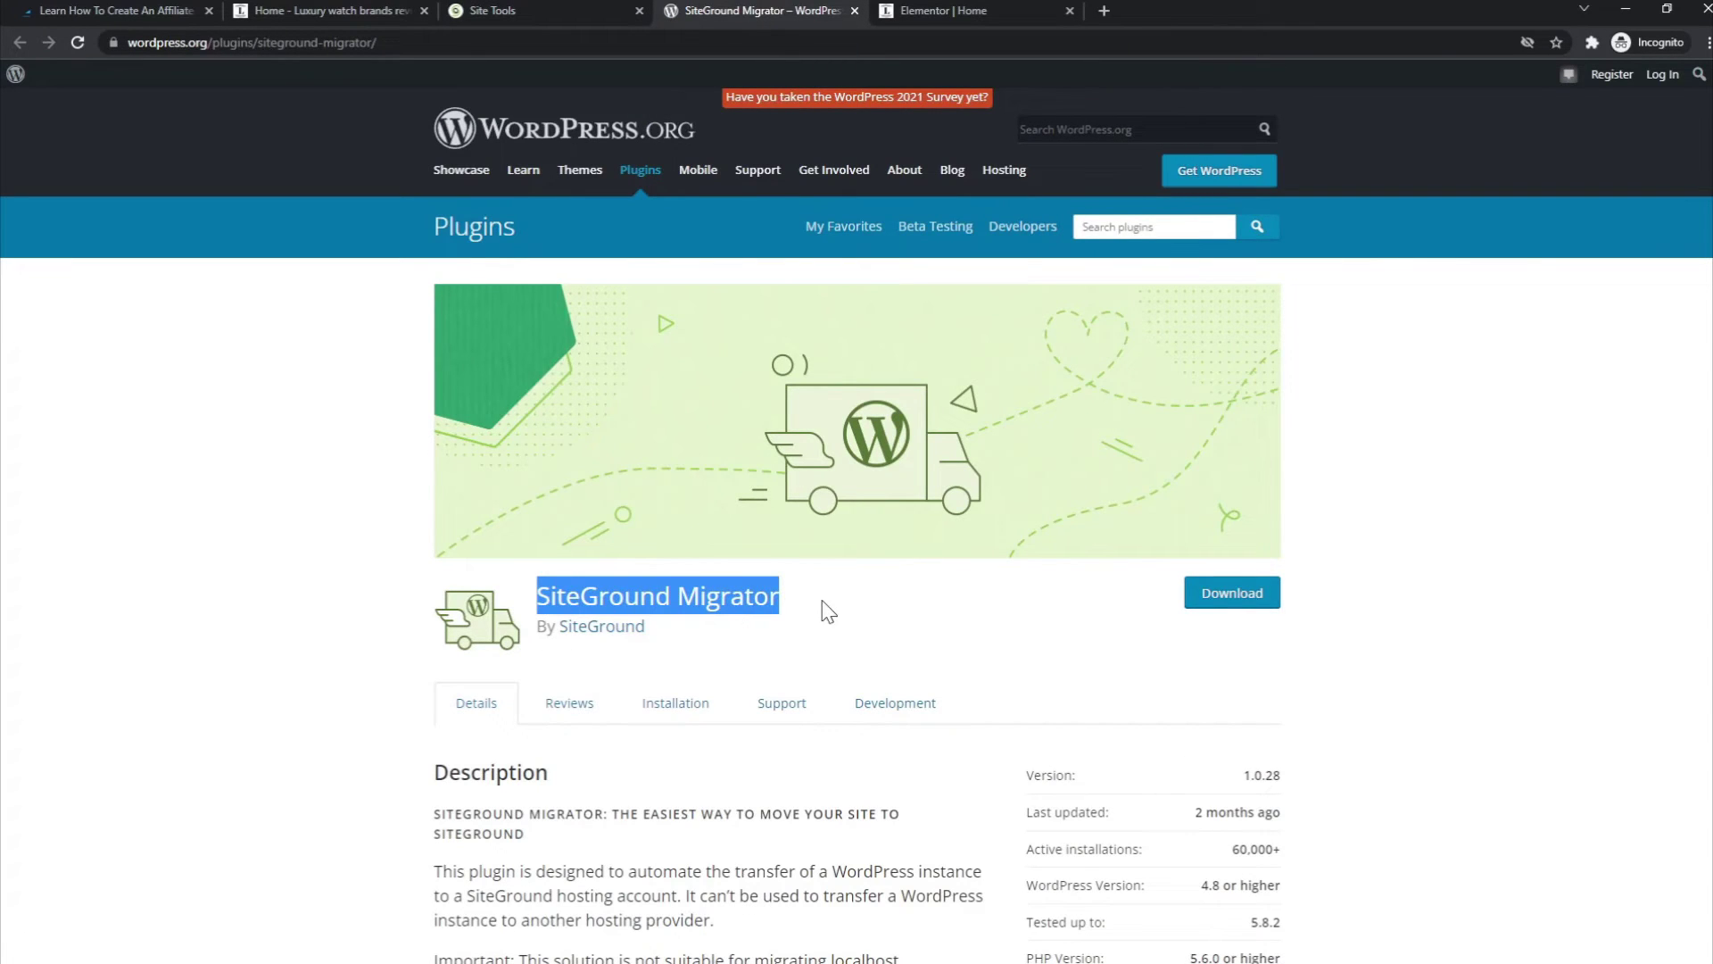
click(831, 620)
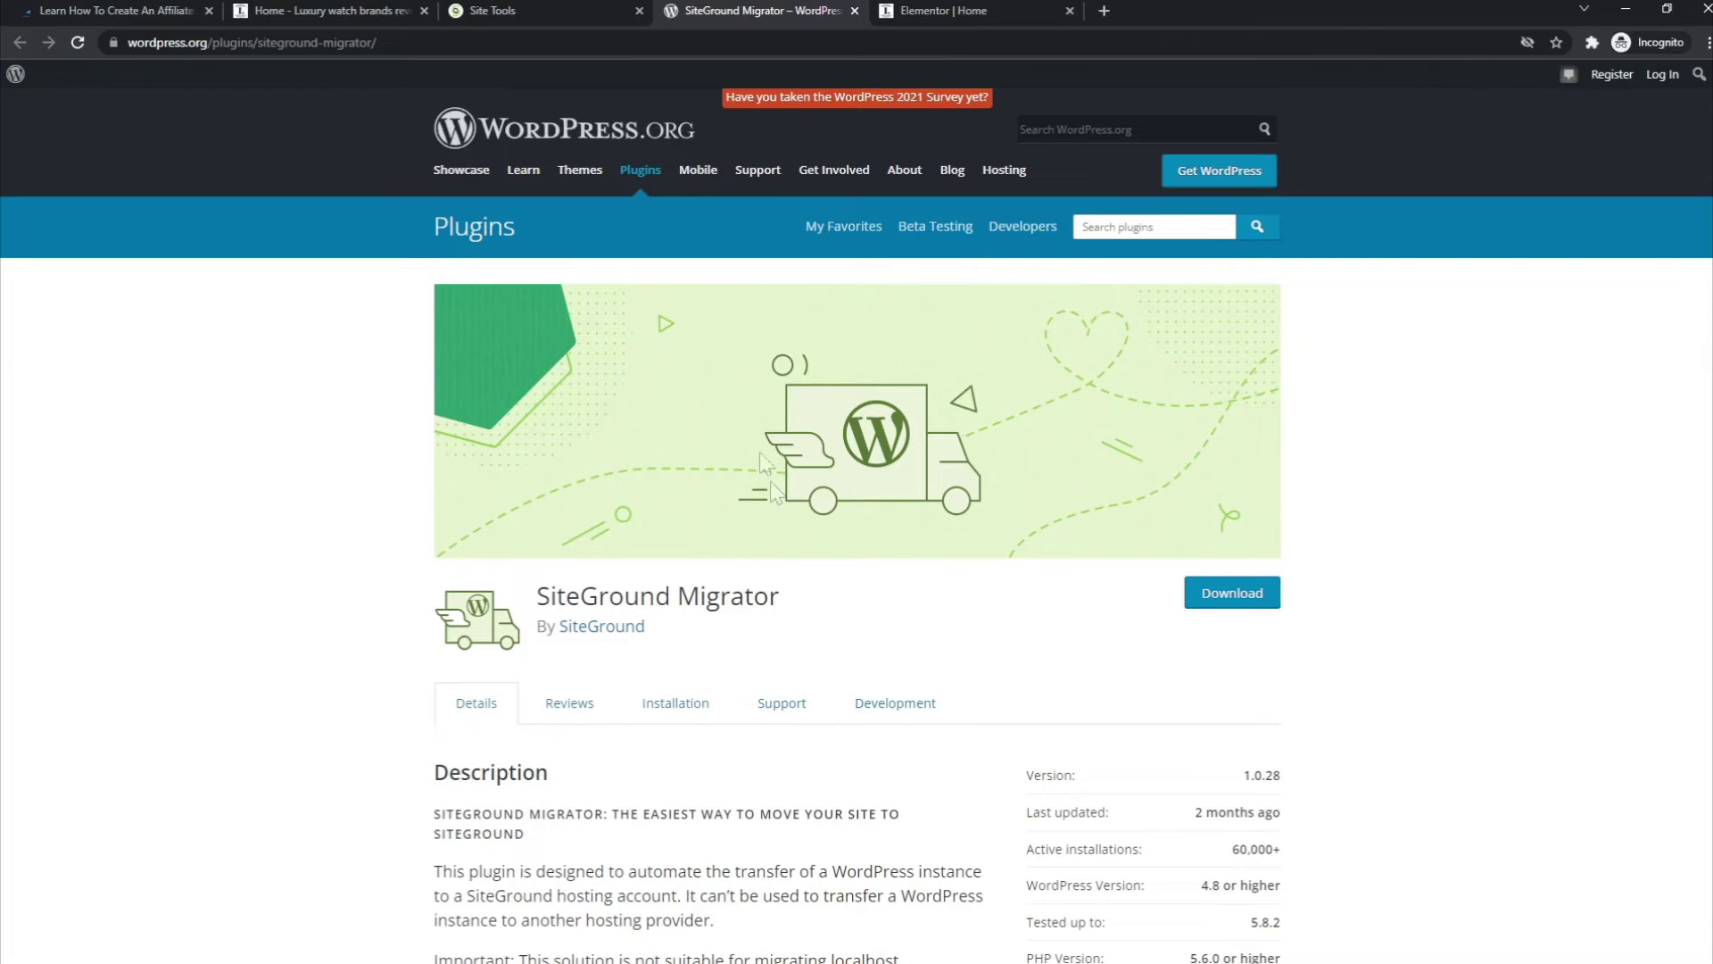
click(357, 11)
Back on the WordPress Migrator page, highlight its title and try generating a token for tutorials4wp.com.
click(550, 9)
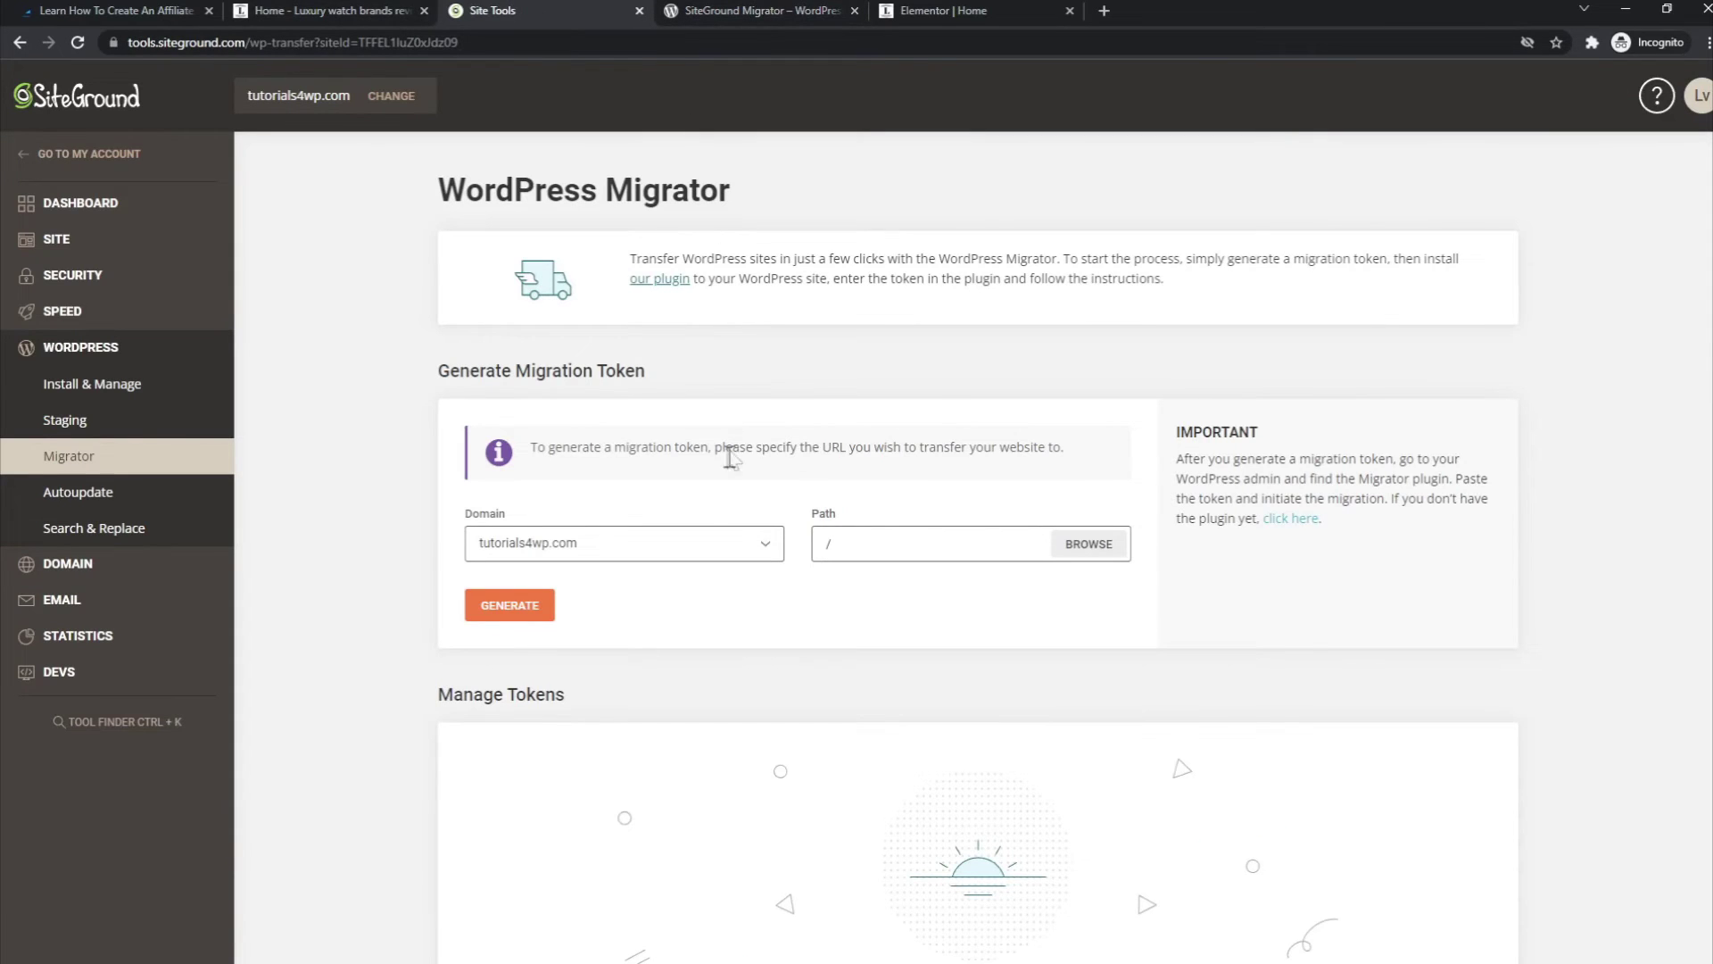
scroll(582, 657, down, 1)
scroll(528, 629, up, 1)
drag(459, 191, 754, 206)
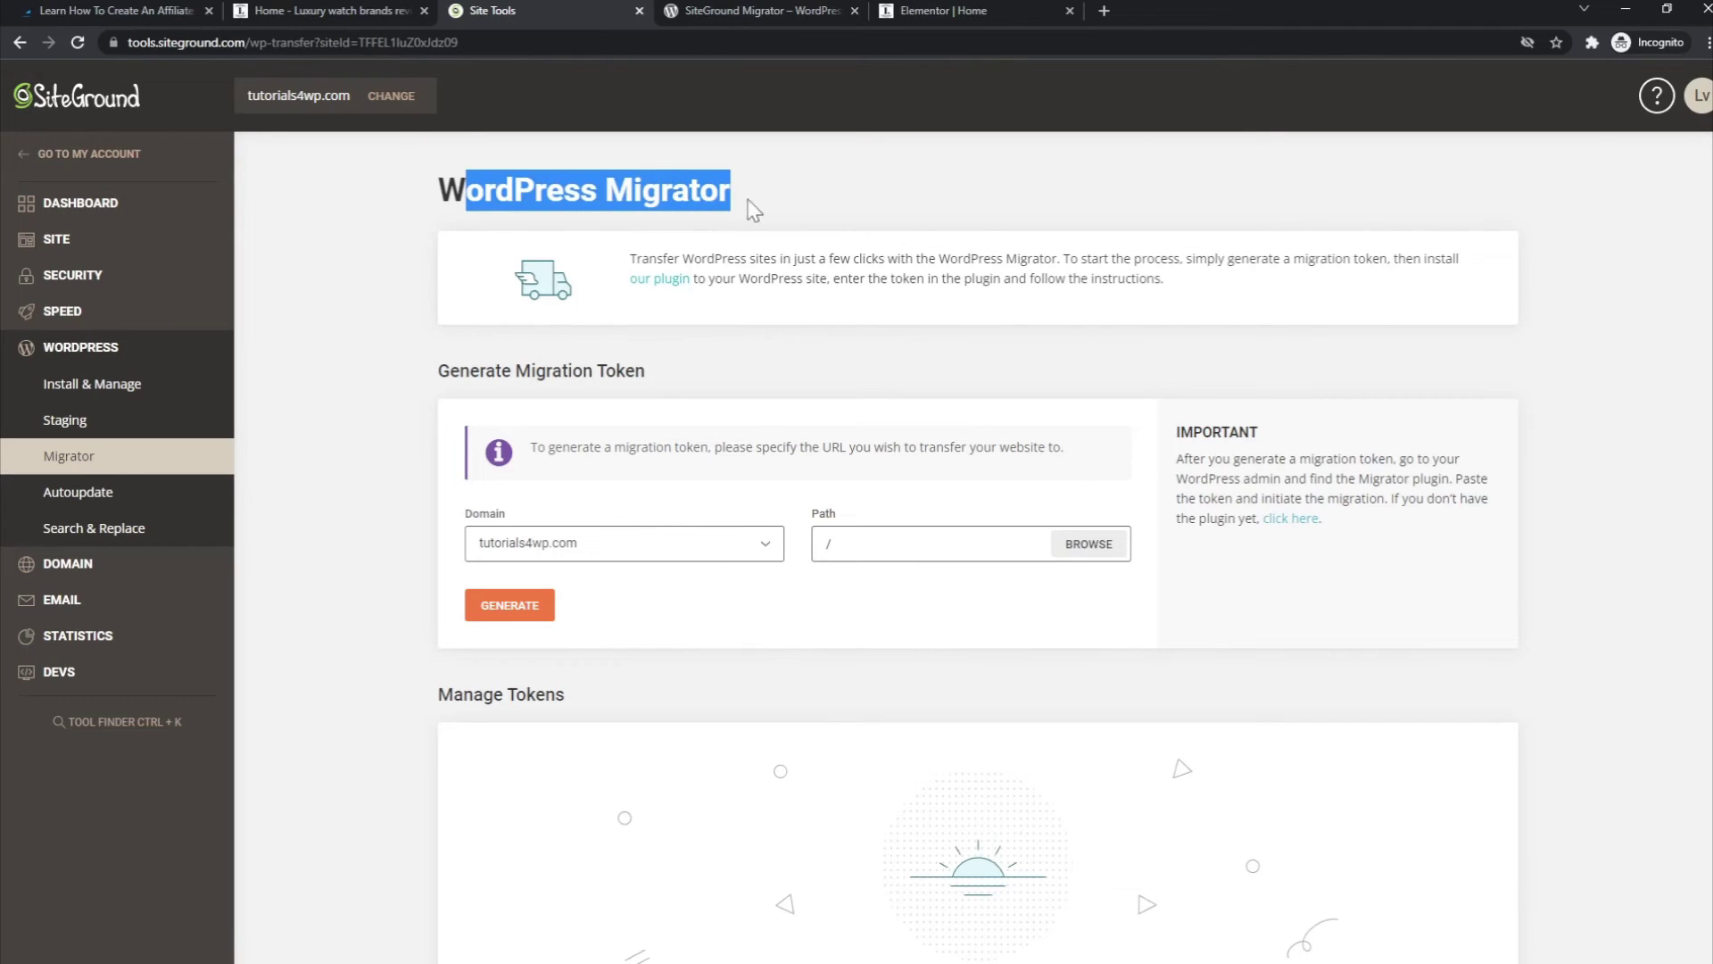
click(348, 424)
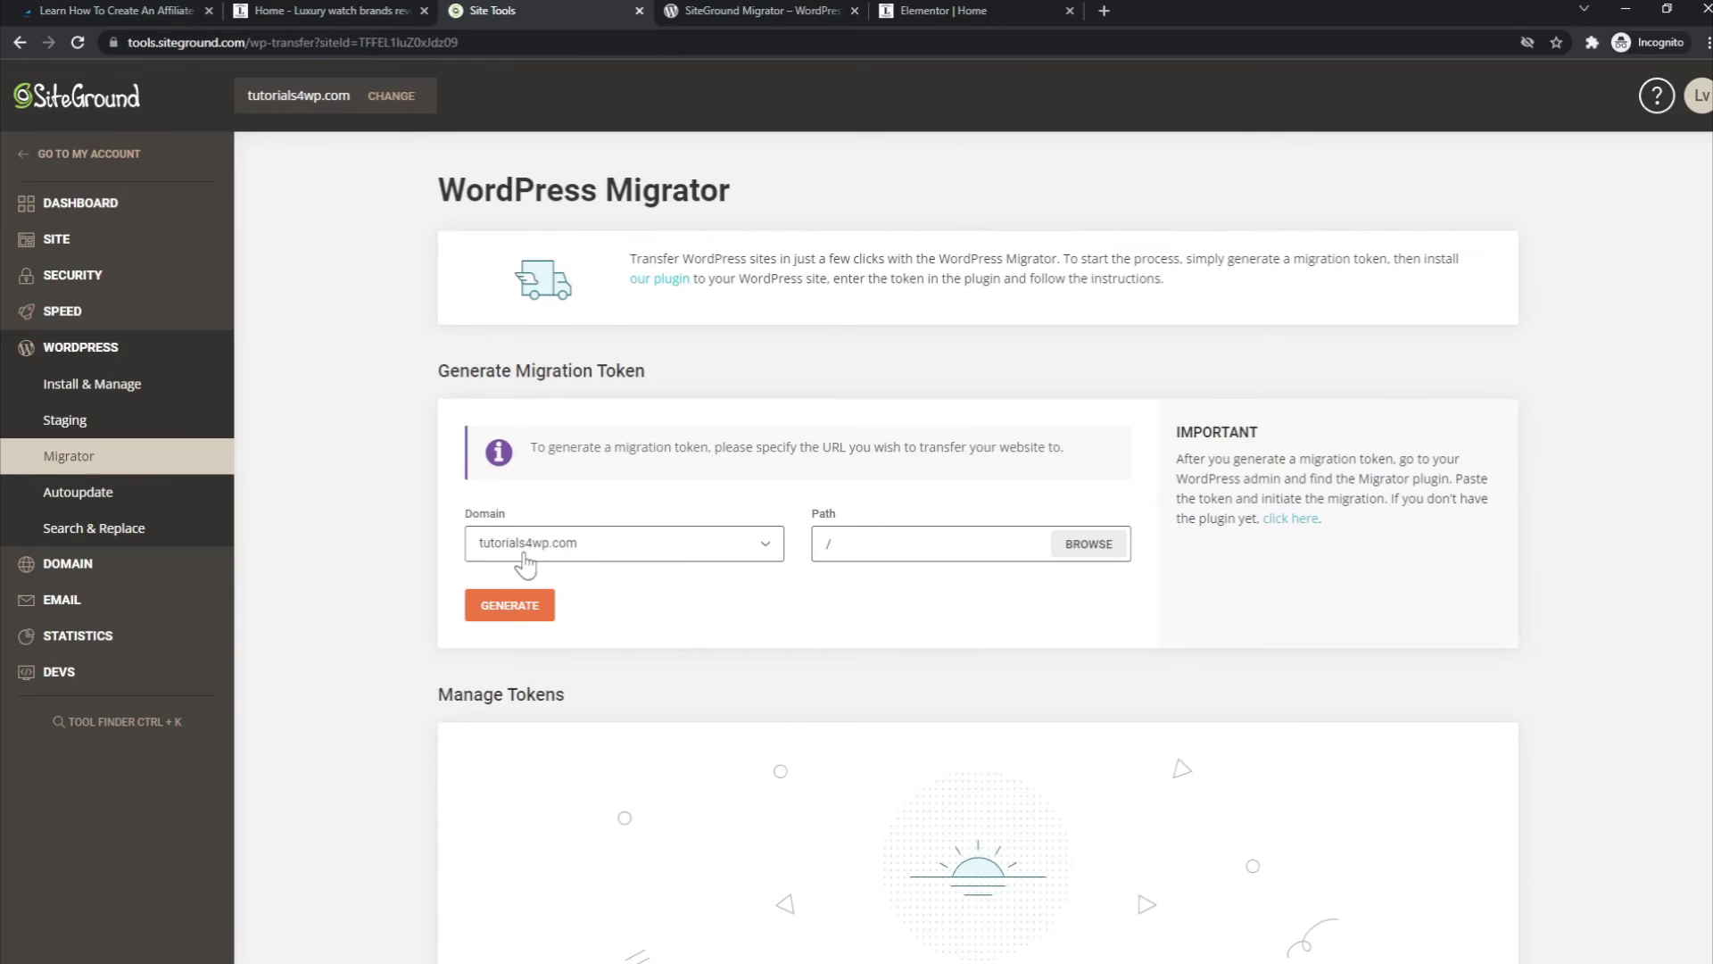
click(482, 607)
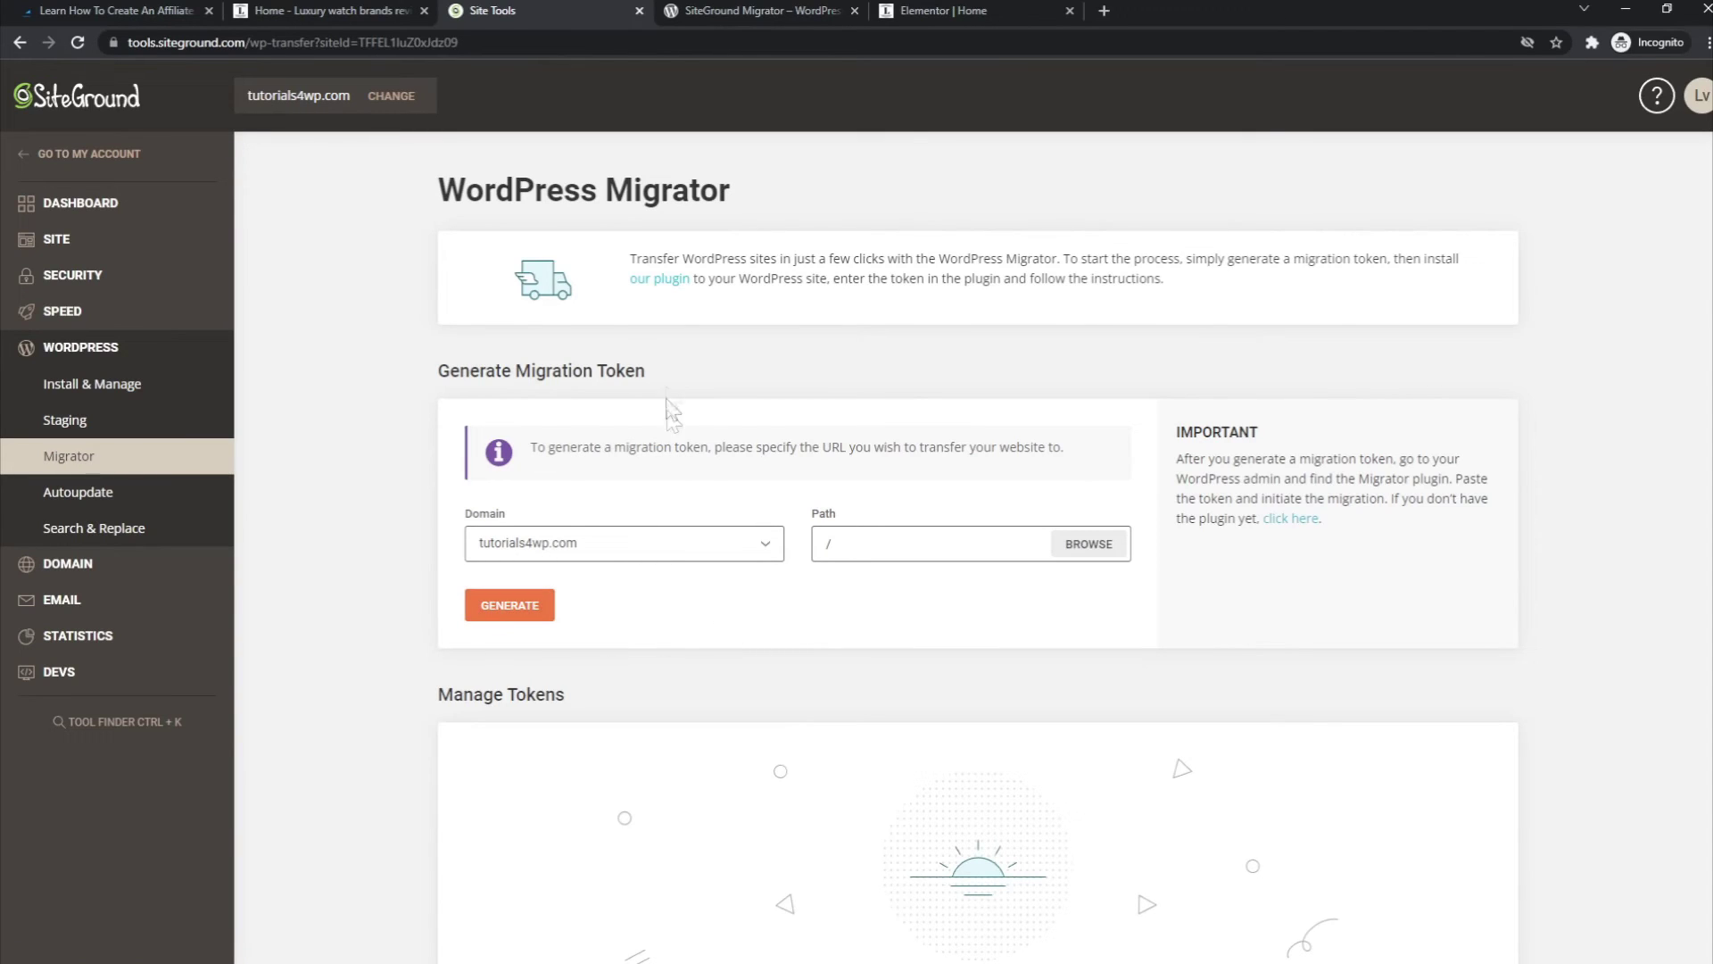